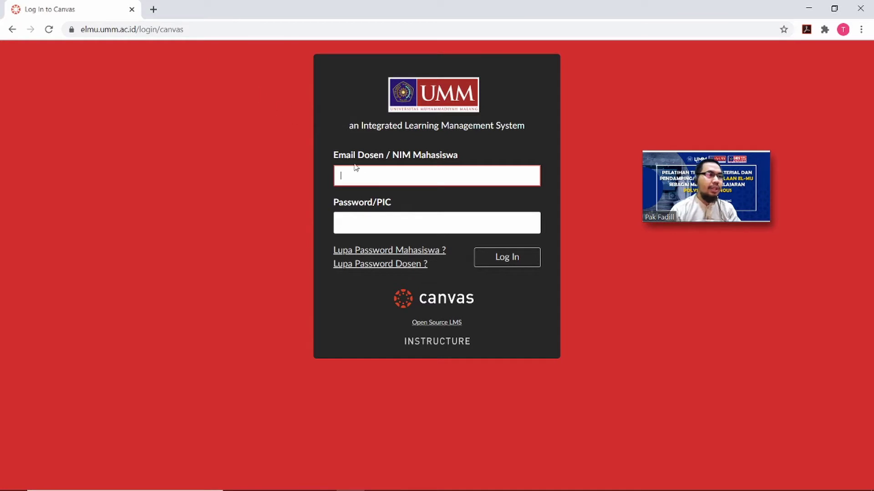
# Log in to Canvas with the saved instructor e-mail address and the account password.
pyautogui.click(366, 174)
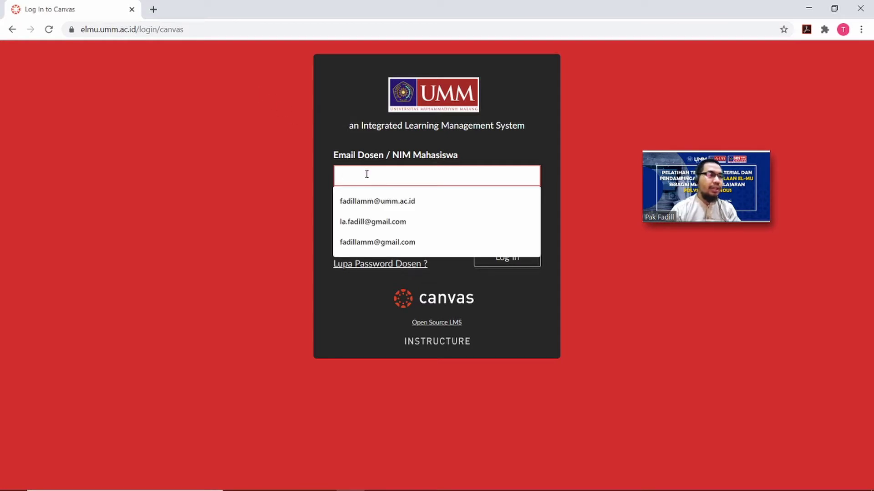
pyautogui.click(386, 201)
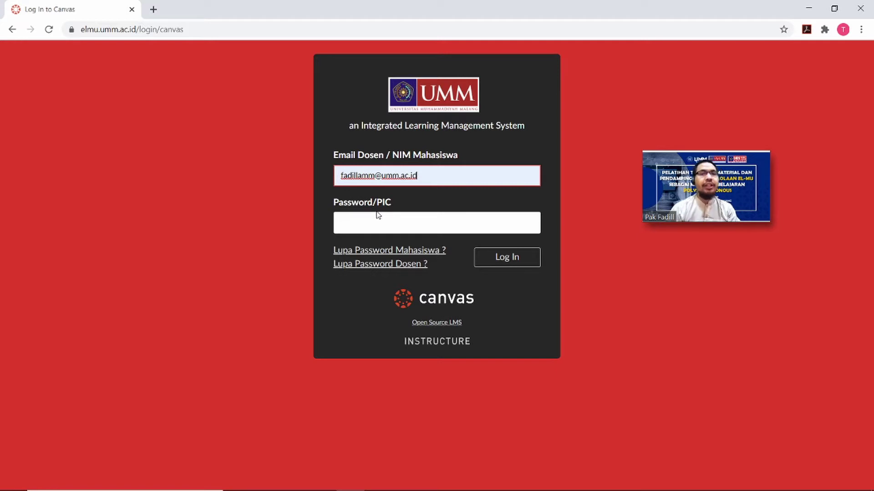
pyautogui.click(384, 228)
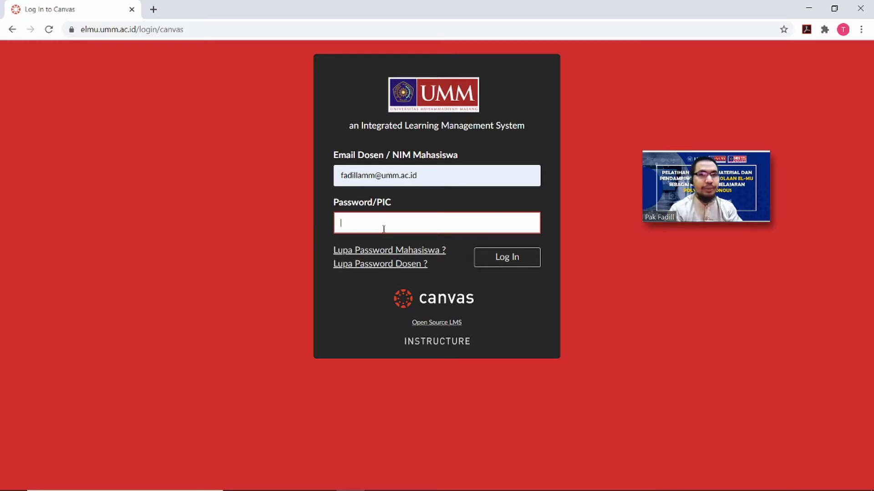
pyautogui.write('******')
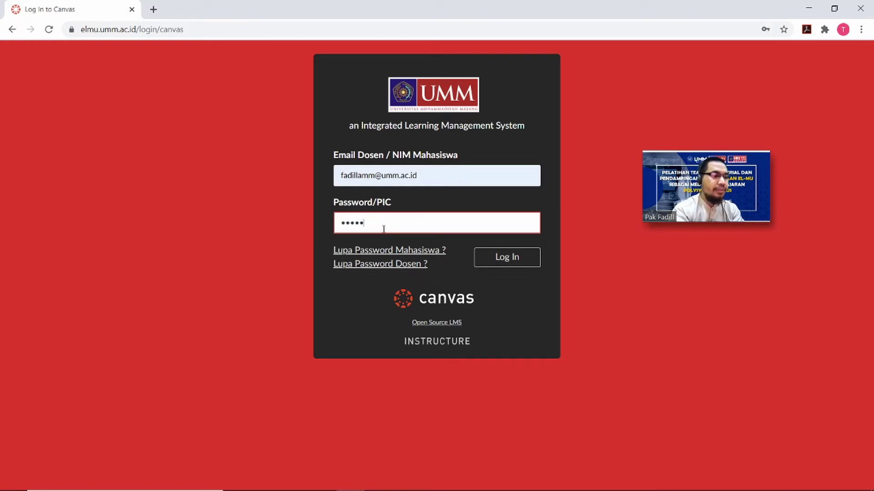
pyautogui.write('******')
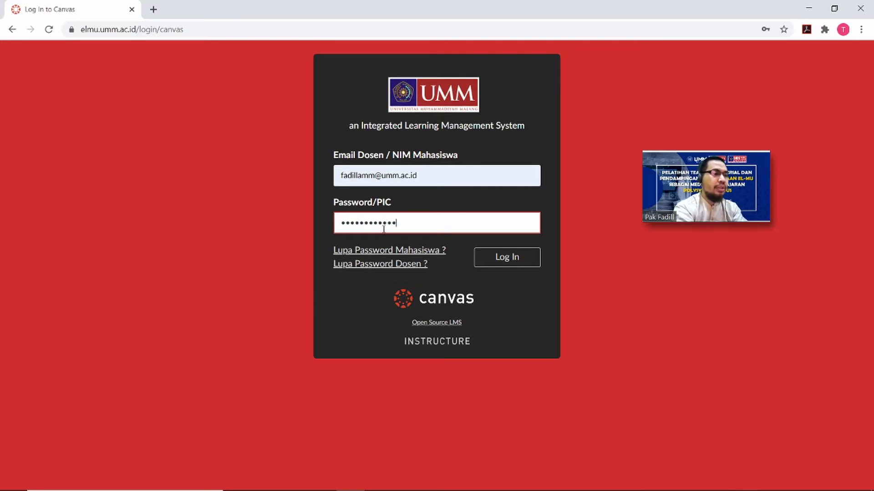
pyautogui.press('Return')
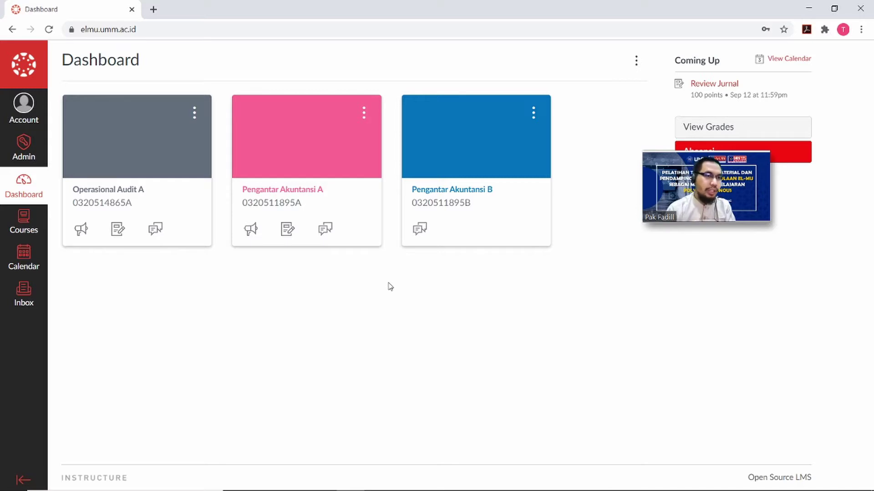
pyautogui.moveTo(726, 182)
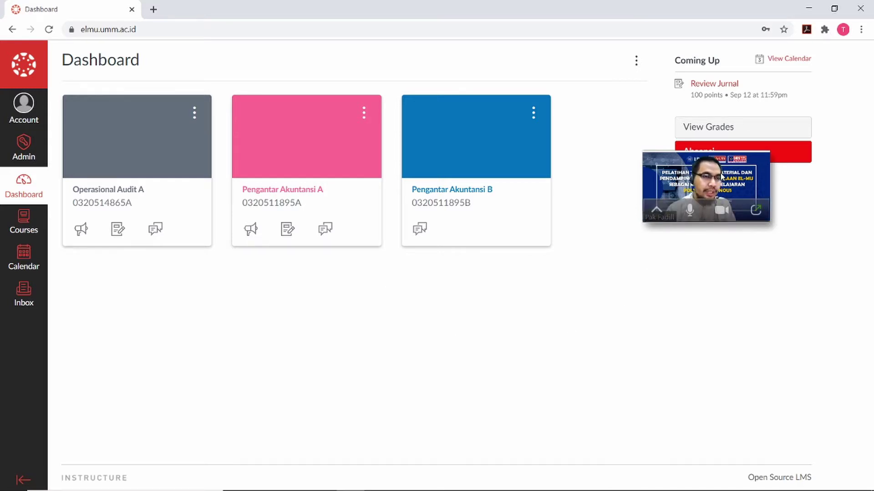
pyautogui.moveTo(721, 177); pyautogui.dragTo(751, 231)
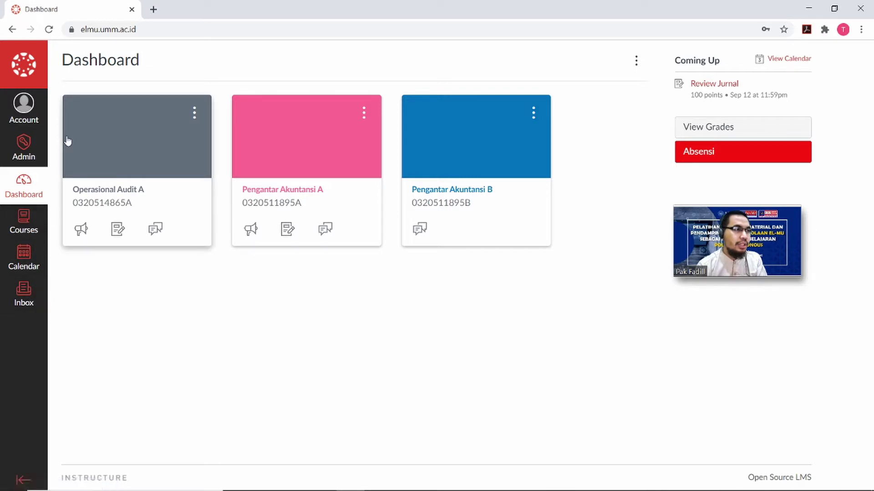
pyautogui.click(33, 113)
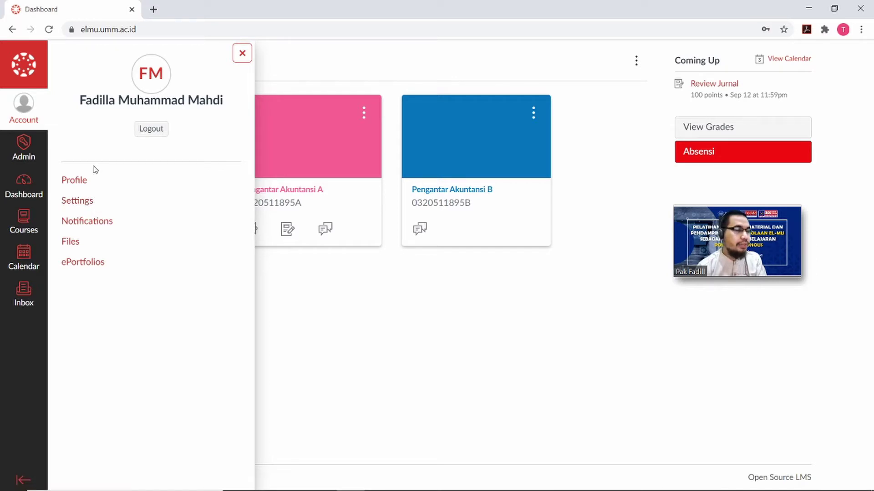
pyautogui.click(31, 184)
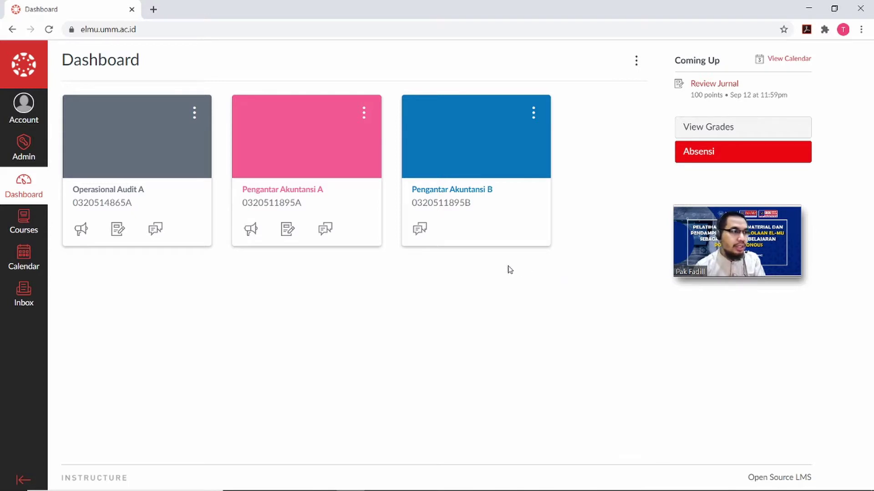
# Open the Operasional Audit A course from the Courses list.
pyautogui.click(30, 232)
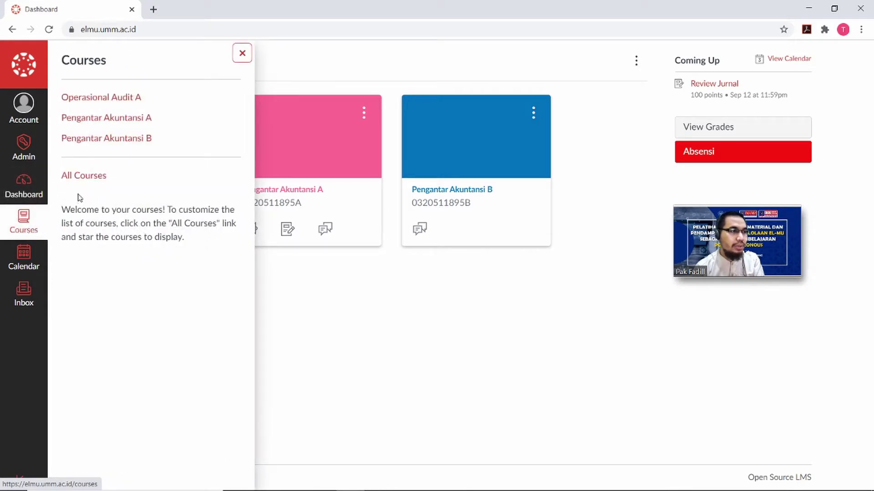
pyautogui.click(132, 98)
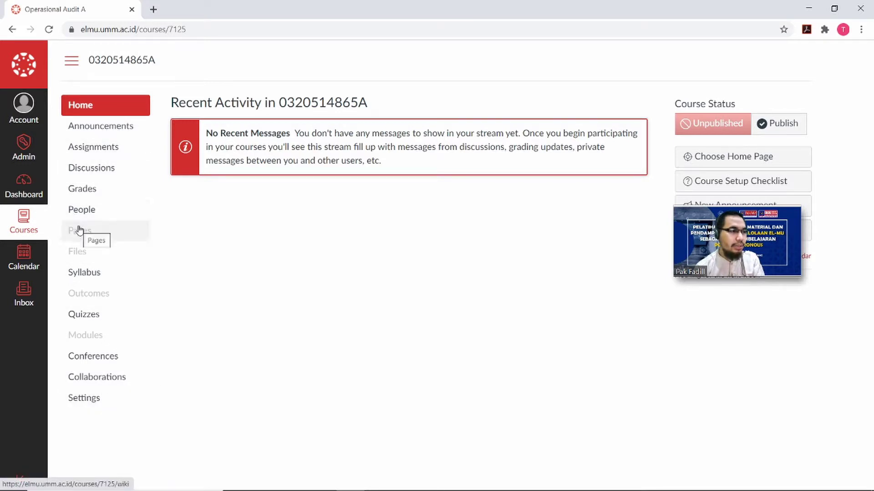
# Look through the September 2020 calendar, then check the conversations Inbox.
pyautogui.click(35, 264)
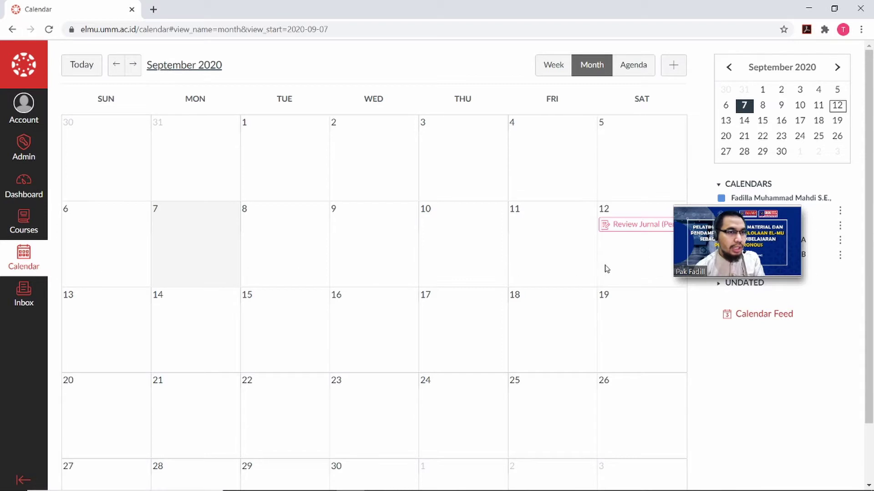
pyautogui.moveTo(747, 214)
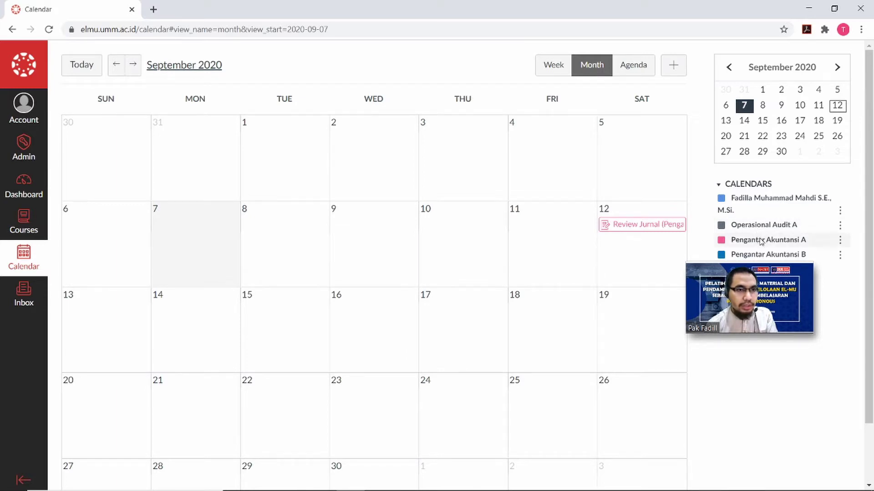
pyautogui.moveTo(763, 285)
pyautogui.moveTo(763, 285); pyautogui.dragTo(767, 313)
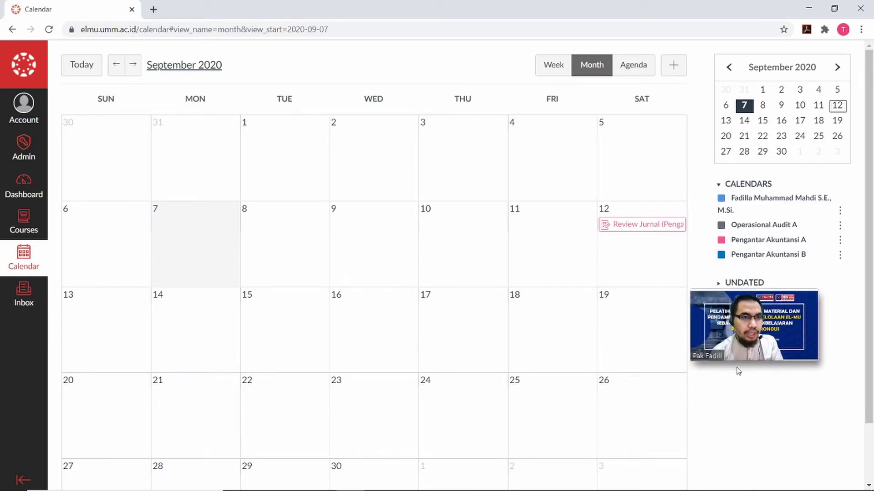
pyautogui.moveTo(746, 315)
pyautogui.mouseDown()
pyautogui.moveTo(755, 359)
pyautogui.moveTo(755, 325)
pyautogui.mouseUp()
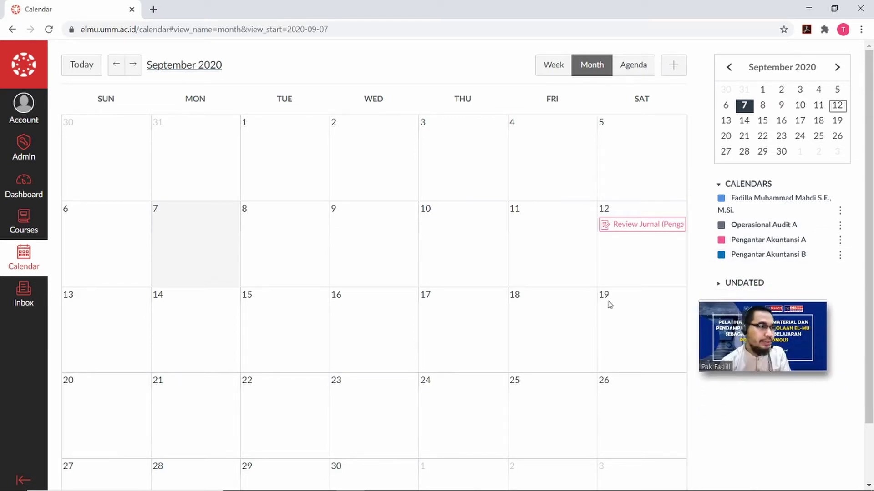
pyautogui.click(30, 292)
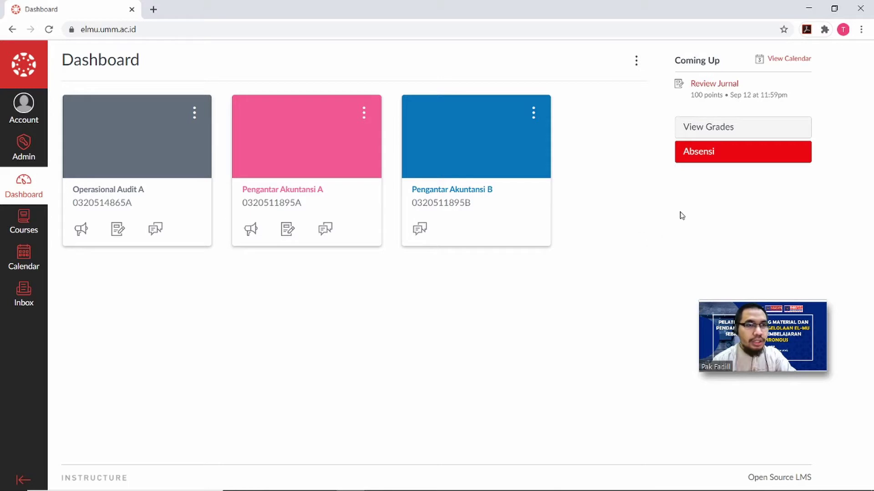
# Check grades for all taught courses, then launch the Absensi attendance tool from the Dashboard.
pyautogui.click(718, 134)
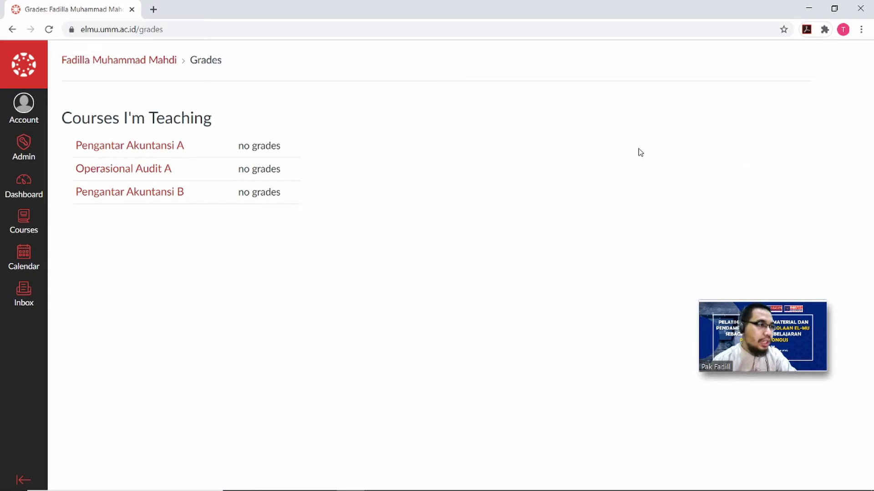
pyautogui.click(25, 191)
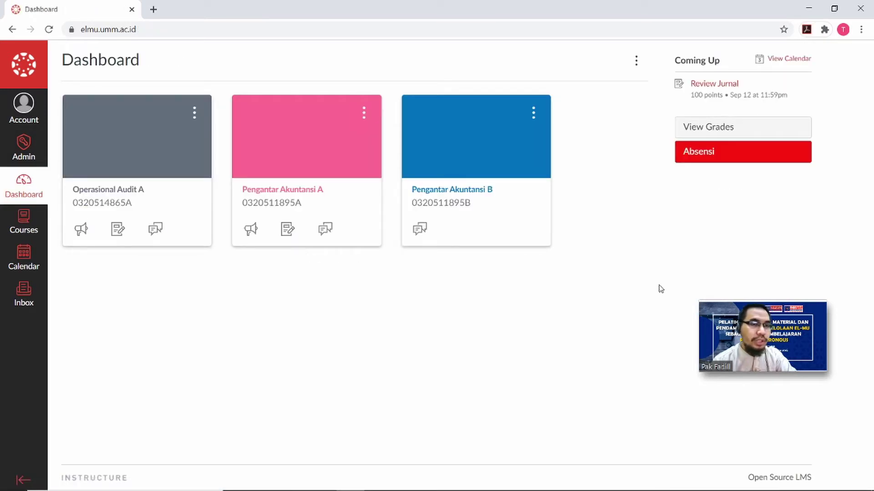
pyautogui.click(708, 159)
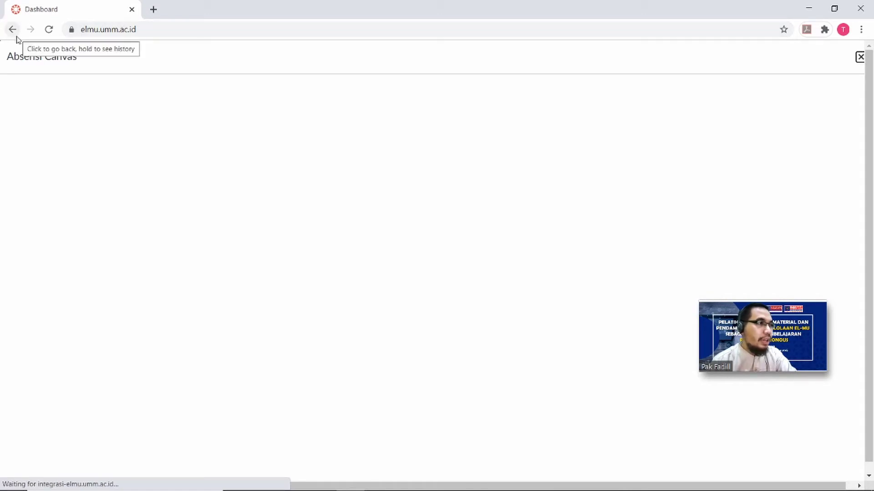
# Leave Absensi and reload elmu.umm.ac.id to get back to the Dashboard.
pyautogui.click(17, 38)
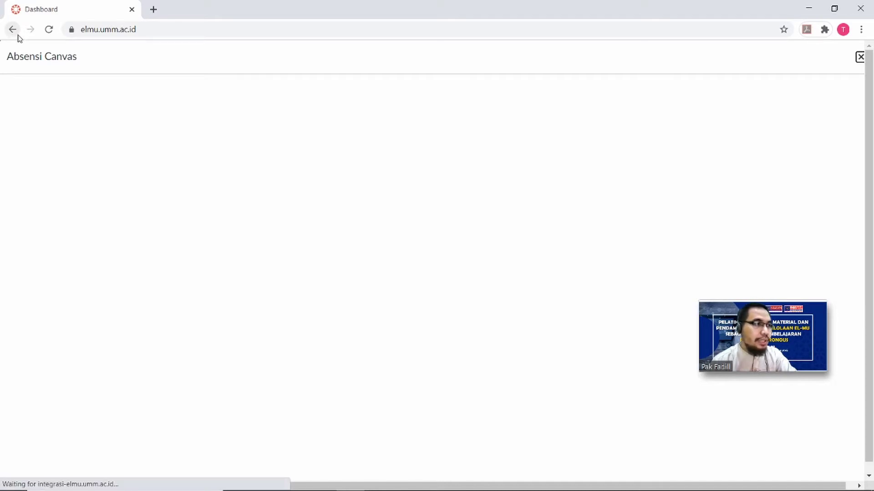
pyautogui.click(173, 32)
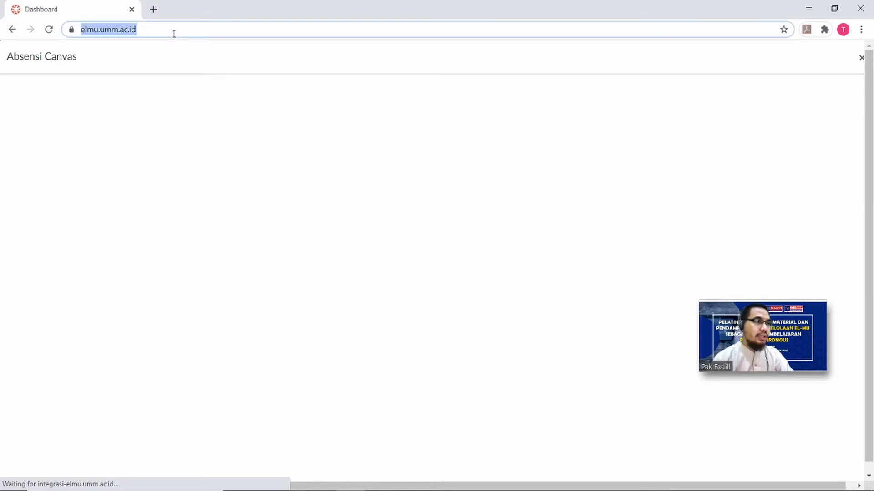
pyautogui.click(173, 33)
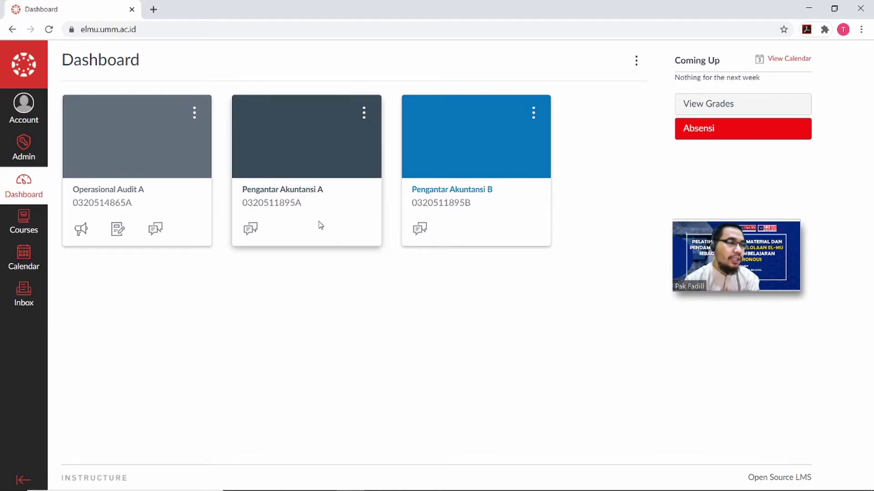
pyautogui.click(311, 191)
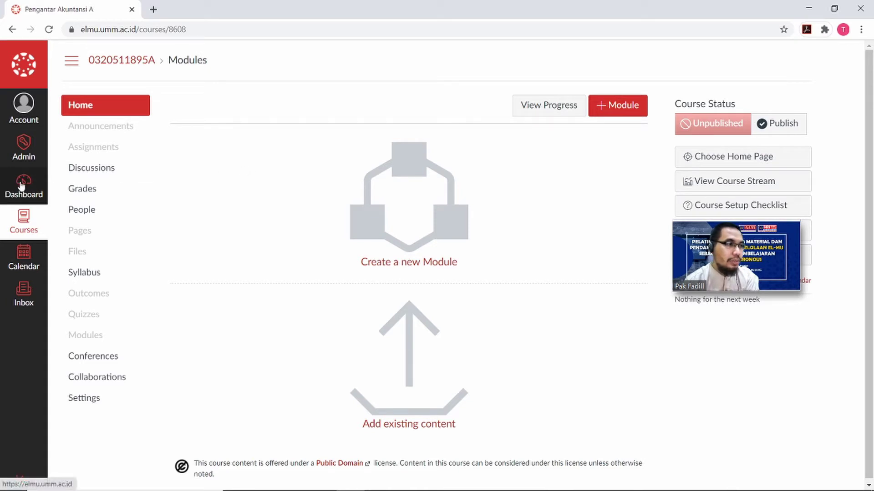
pyautogui.click(25, 230)
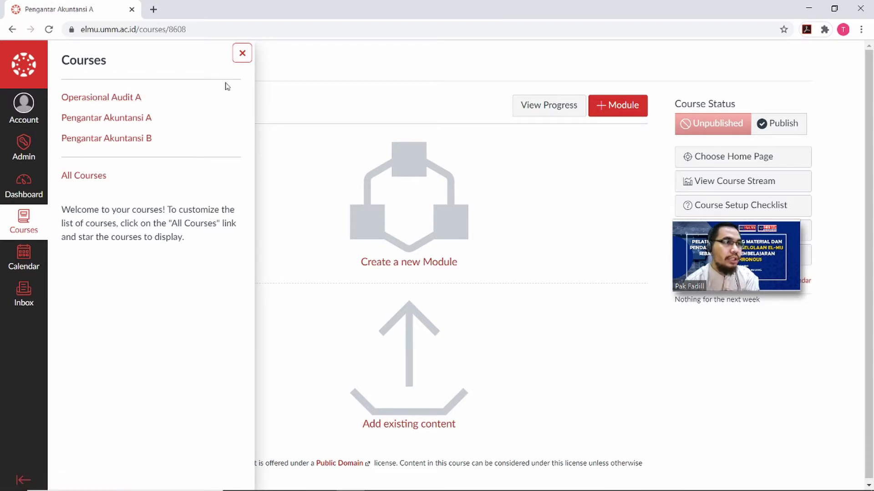
pyautogui.click(242, 54)
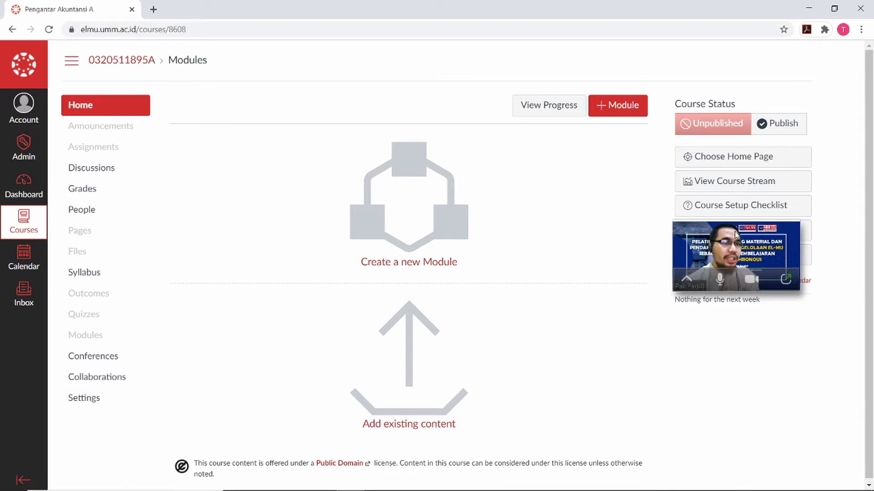
pyautogui.moveTo(744, 240); pyautogui.dragTo(745, 335)
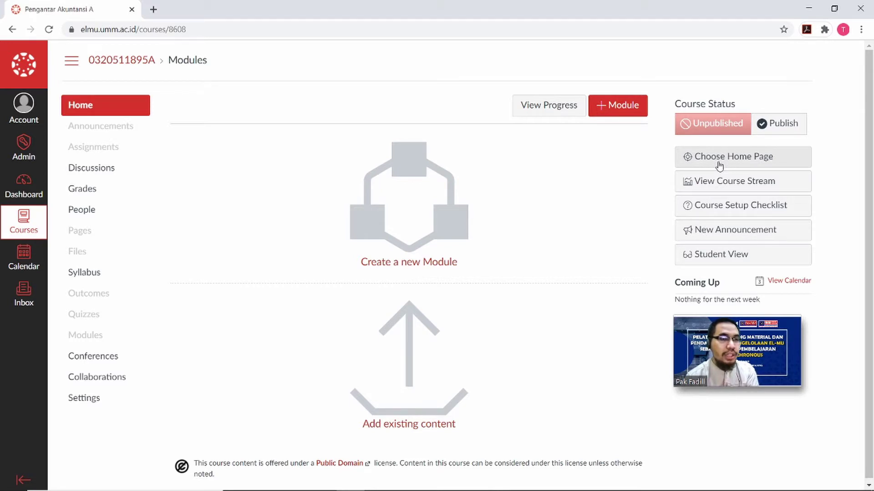
# Compare Assignments List and Syllabus home options, then save Course Modules as the course home page.
pyautogui.click(719, 166)
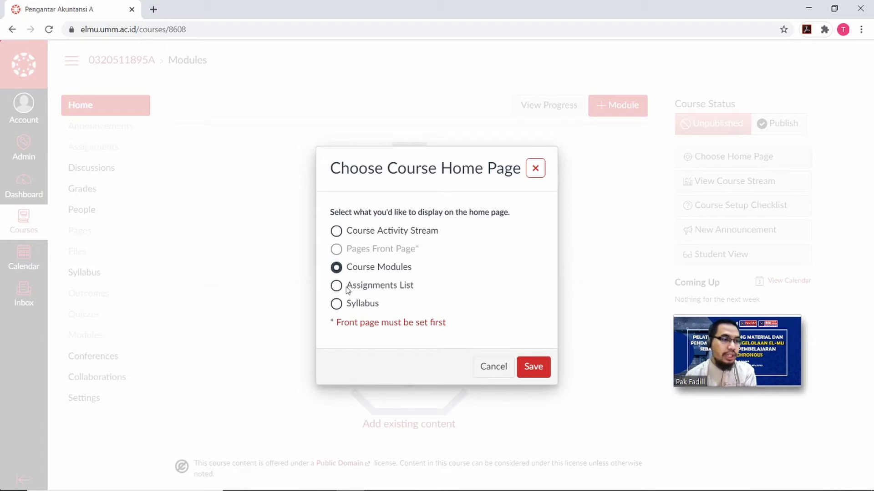
pyautogui.click(337, 287)
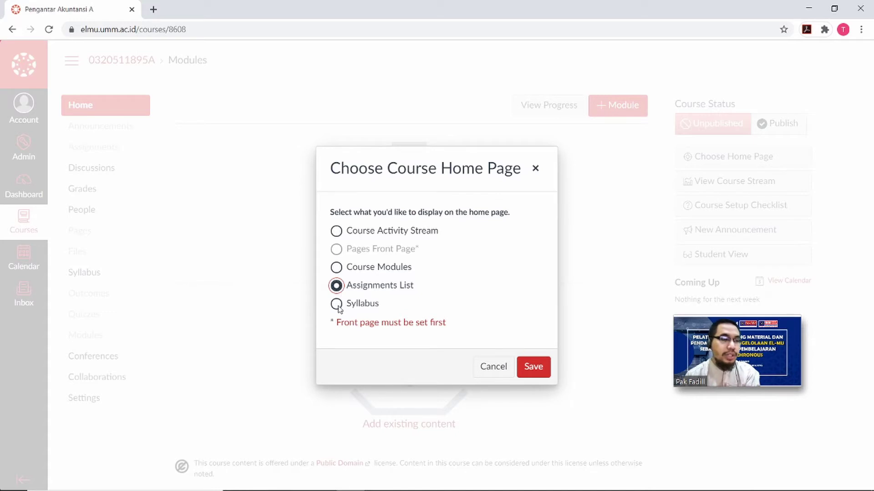
pyautogui.click(337, 305)
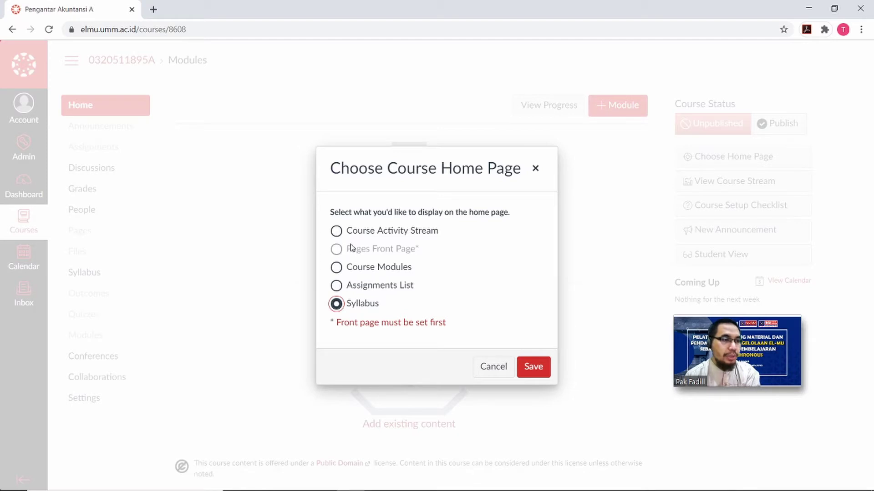
pyautogui.click(337, 288)
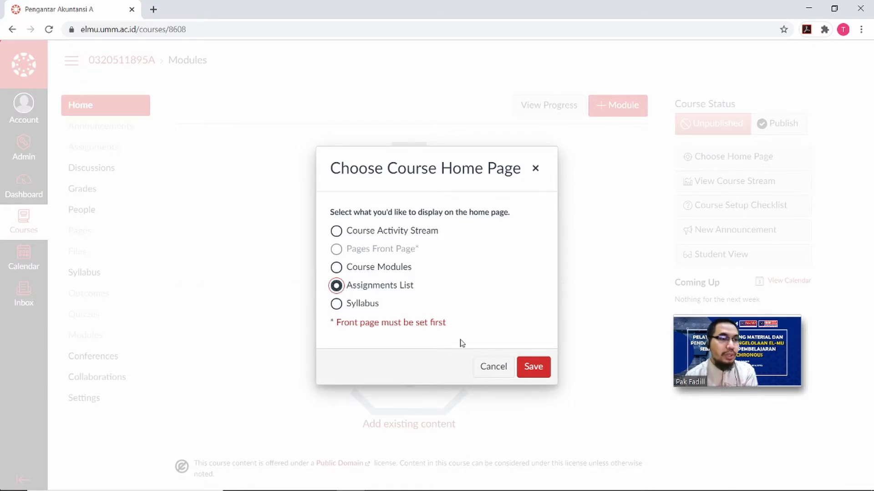
pyautogui.click(337, 268)
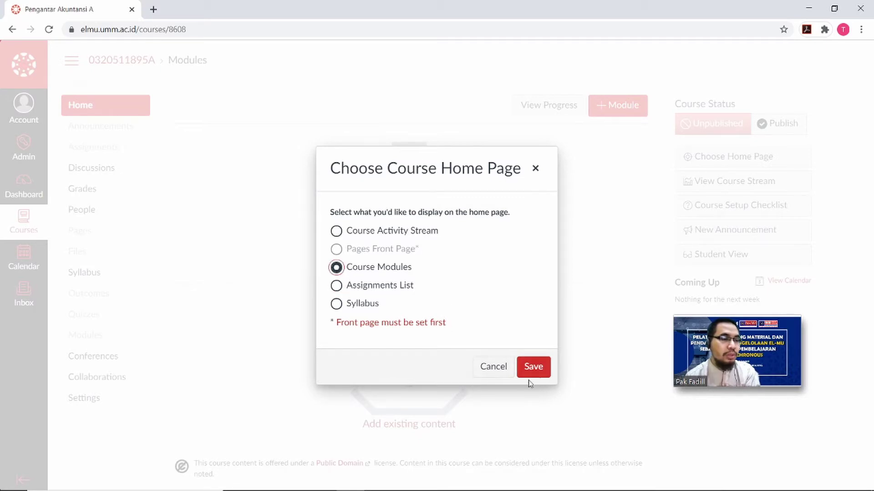
pyautogui.click(542, 371)
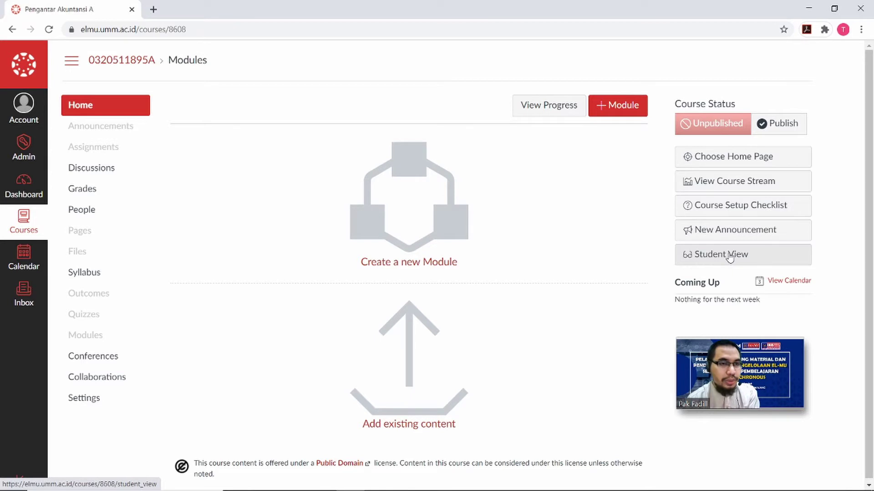
# Preview the course as a student using Student View.
pyautogui.click(729, 259)
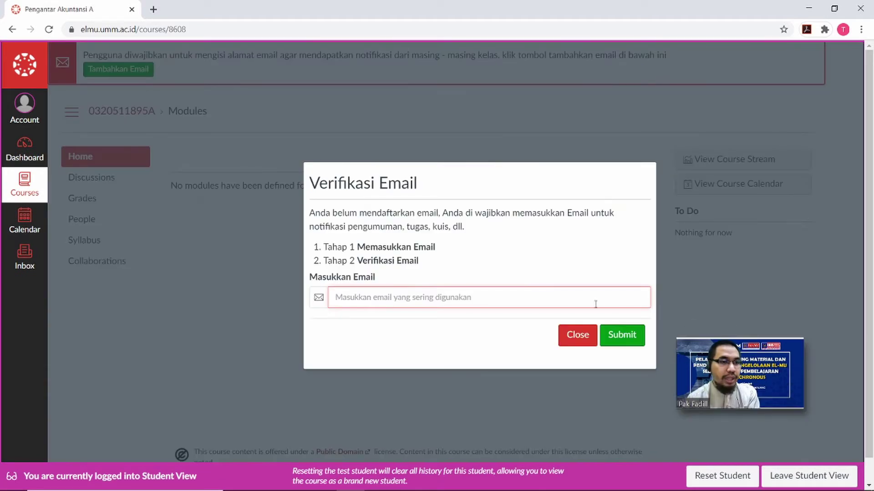
pyautogui.click(584, 337)
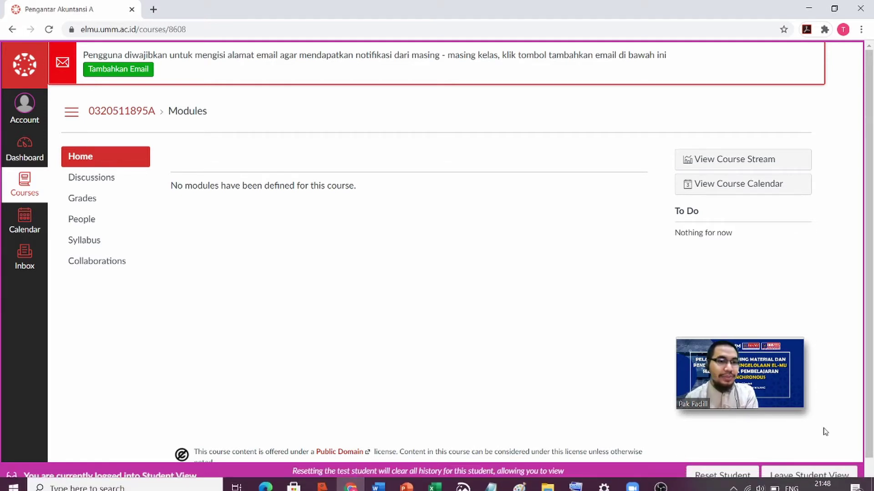
pyautogui.click(829, 475)
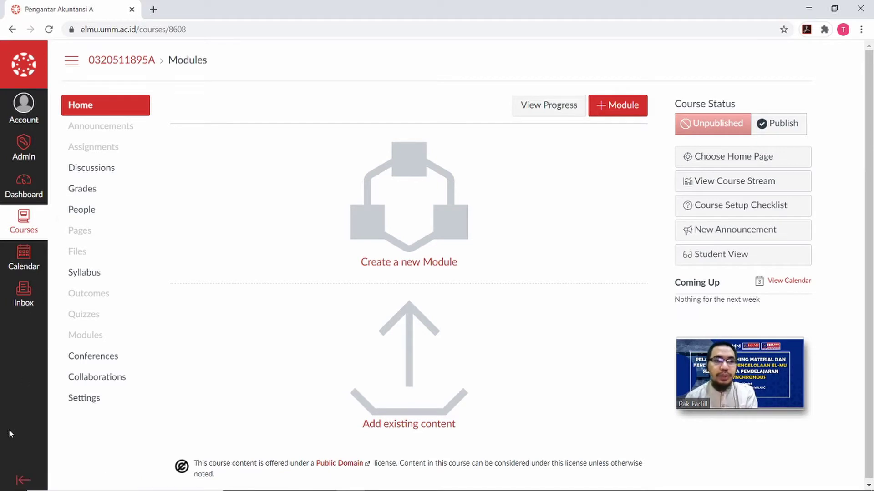
pyautogui.click(75, 404)
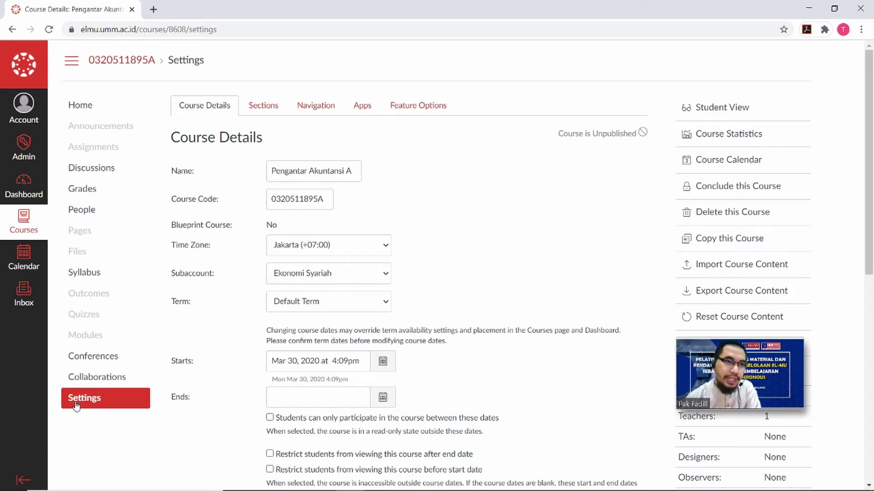
pyautogui.click(748, 110)
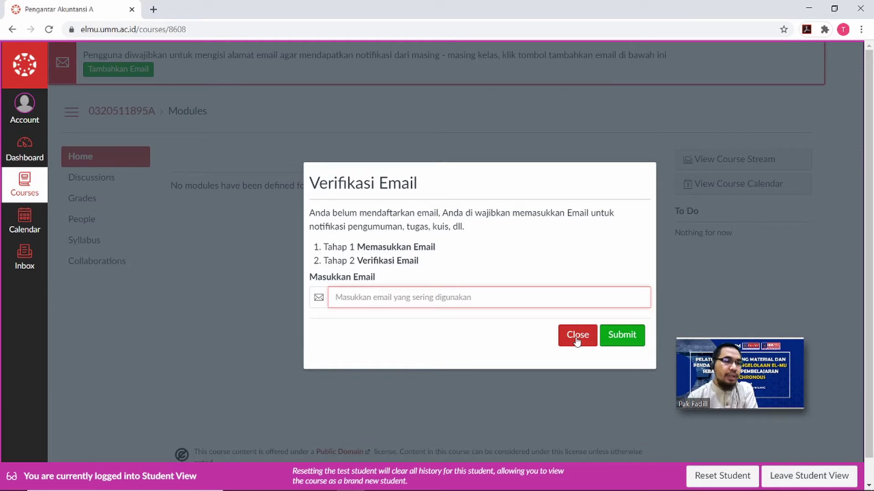
pyautogui.click(577, 336)
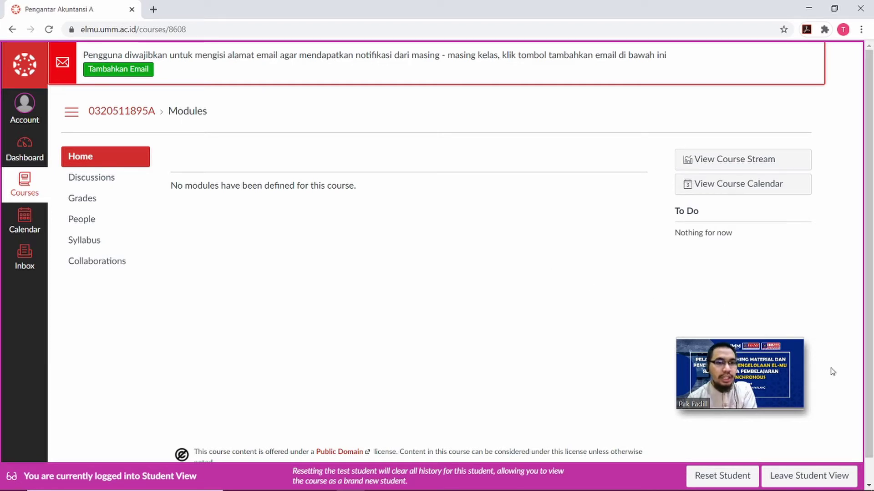
pyautogui.click(813, 476)
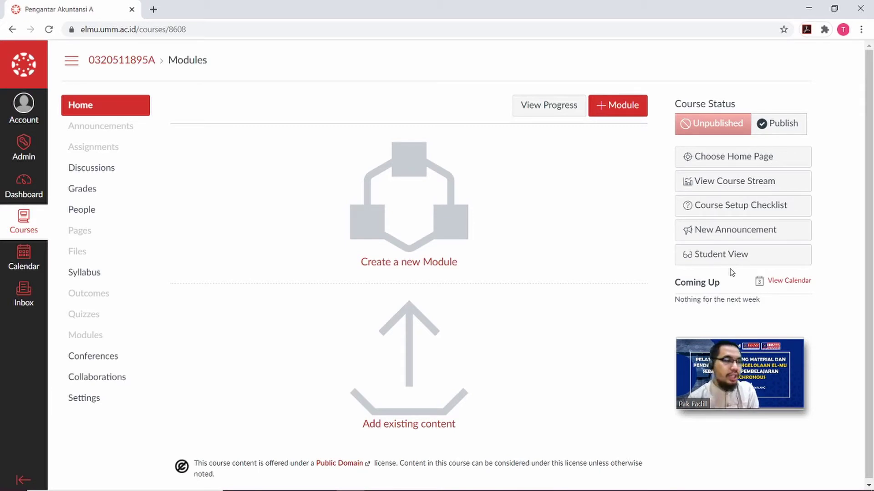
pyautogui.click(76, 110)
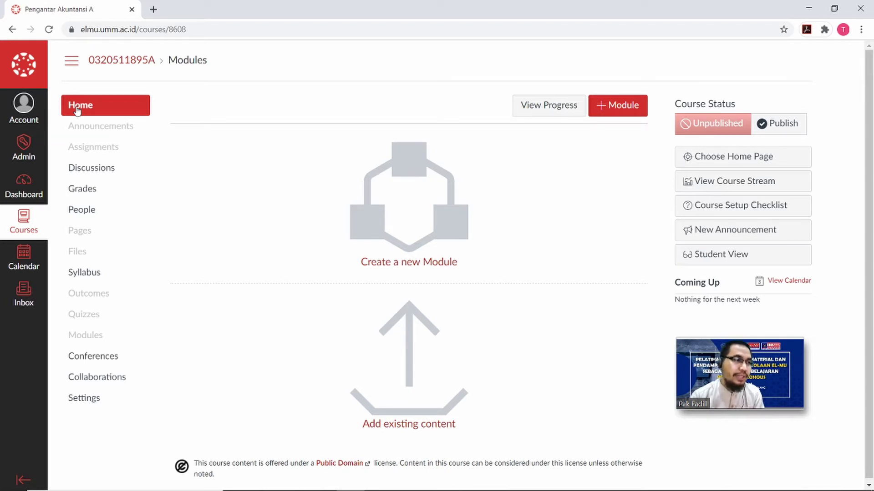
# Reload the course Home page, then go to the course Announcements.
pyautogui.click(77, 106)
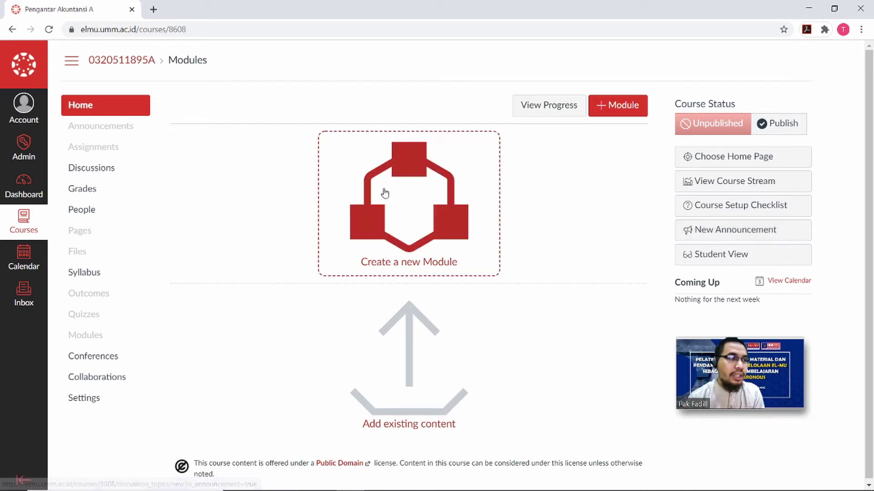
pyautogui.click(115, 135)
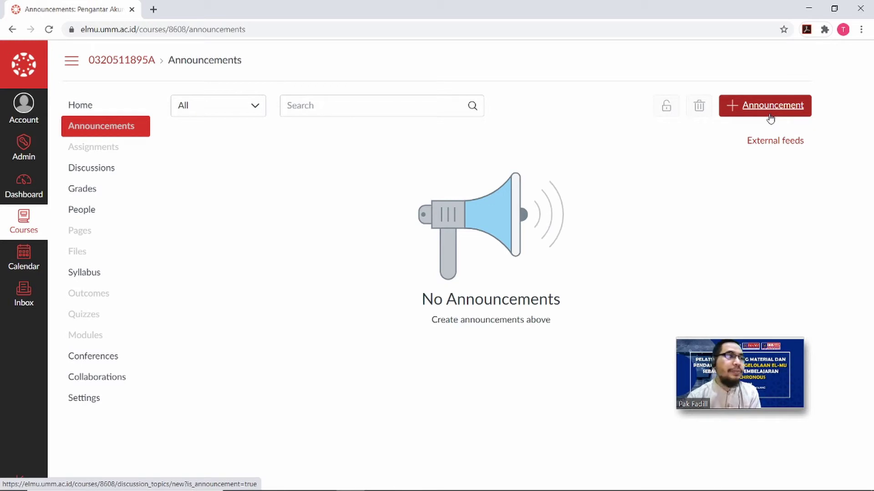
# Open the course Assignments page from the course navigation.
pyautogui.click(102, 154)
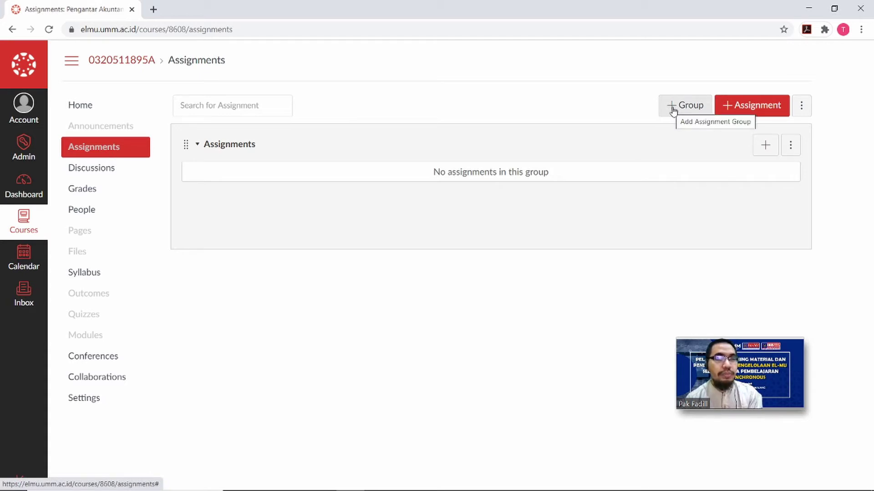
# Add an assignment group named 'Pre Test'.
pyautogui.click(673, 110)
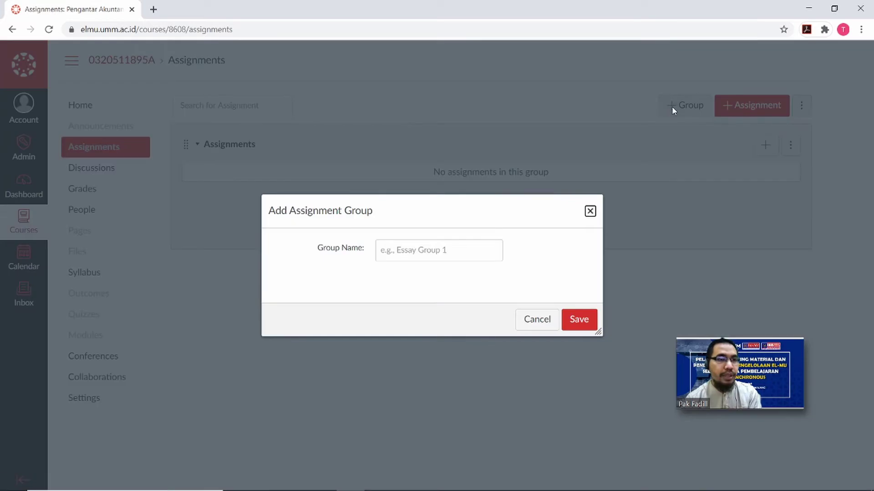
pyautogui.click(442, 251)
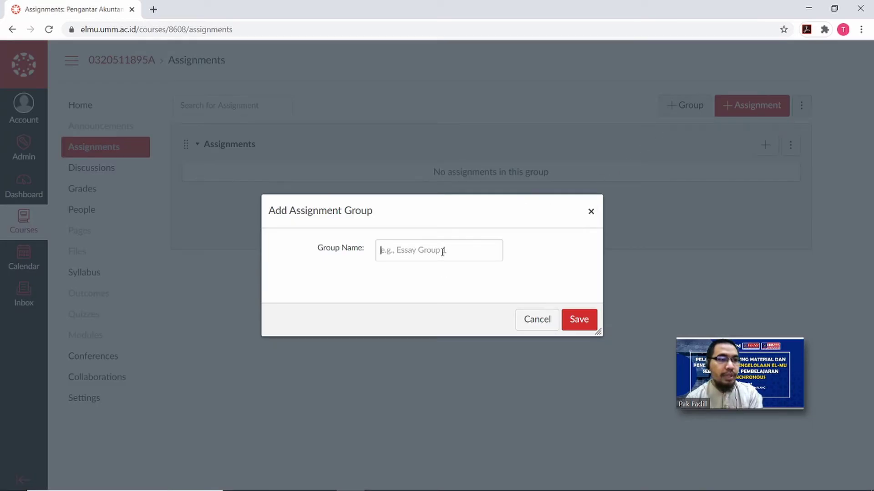
pyautogui.write('P')
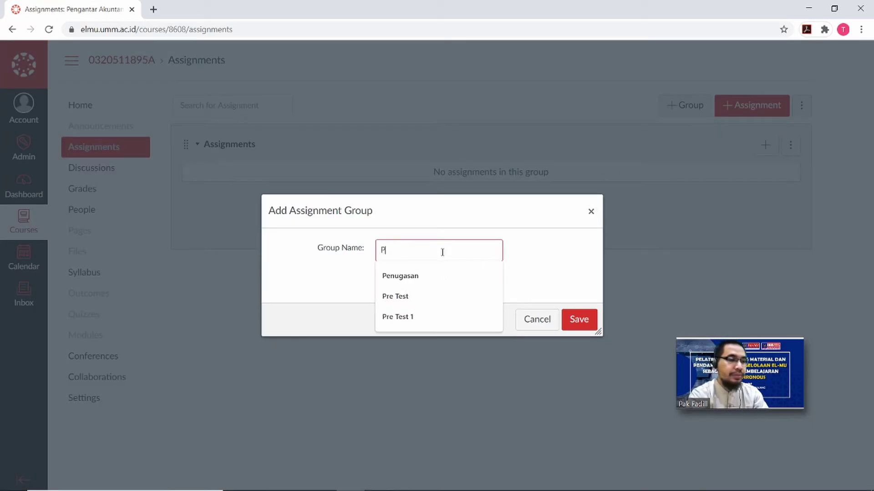
pyautogui.write('re Test')
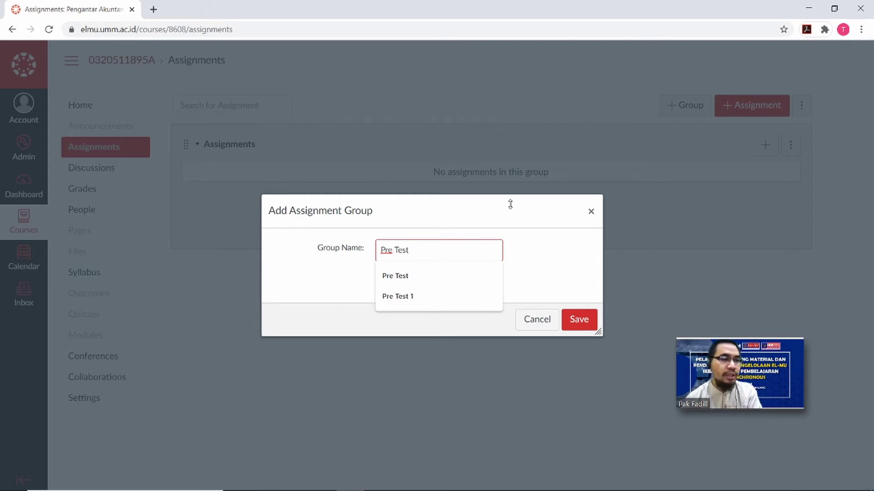
pyautogui.click(578, 323)
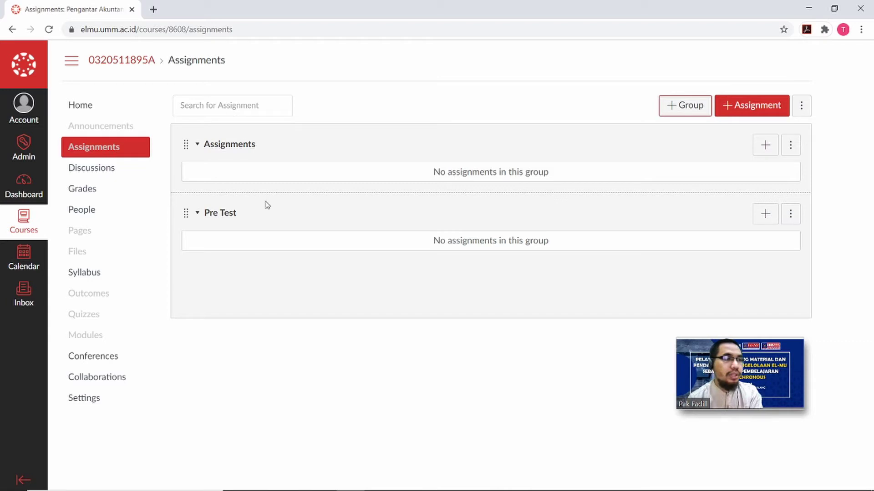
# Add a second assignment group named 'UTS dan UAS', then go to Discussions.
pyautogui.click(688, 112)
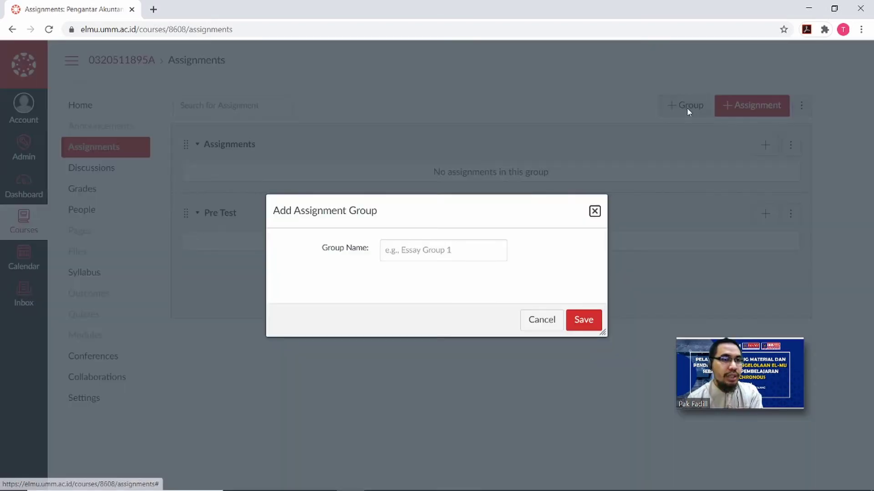
pyautogui.click(495, 253)
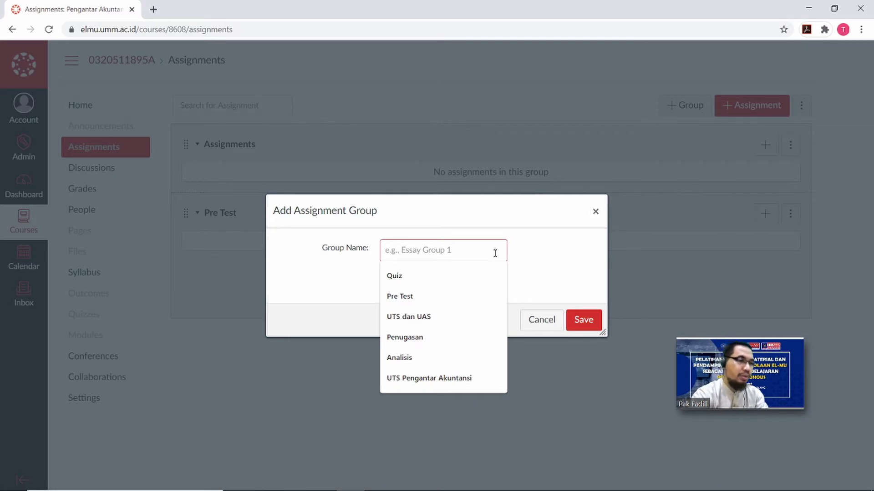
pyautogui.click(443, 317)
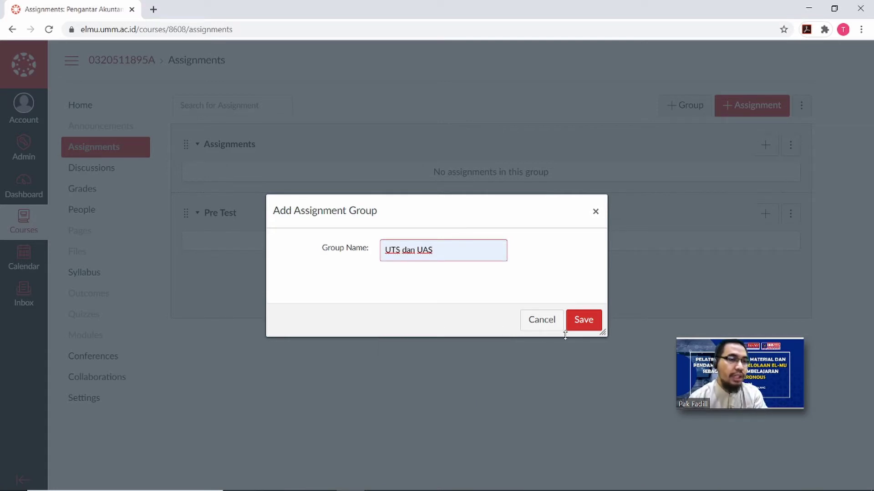
pyautogui.click(583, 318)
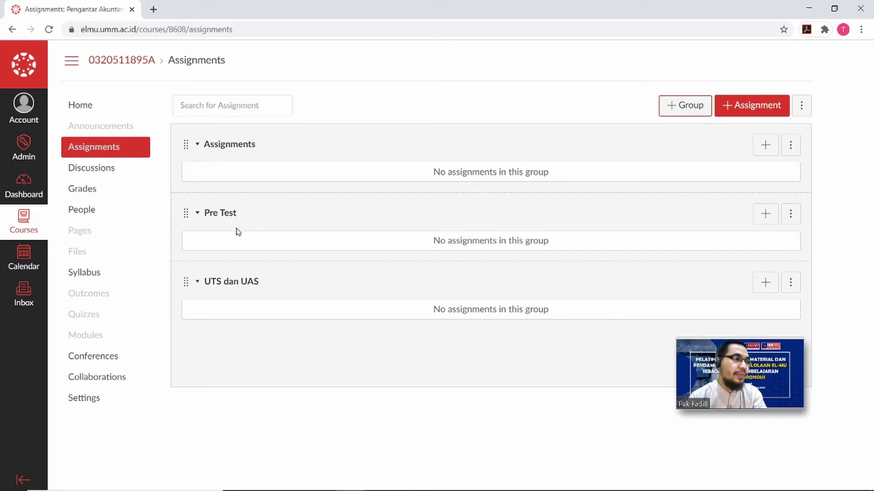
pyautogui.click(106, 172)
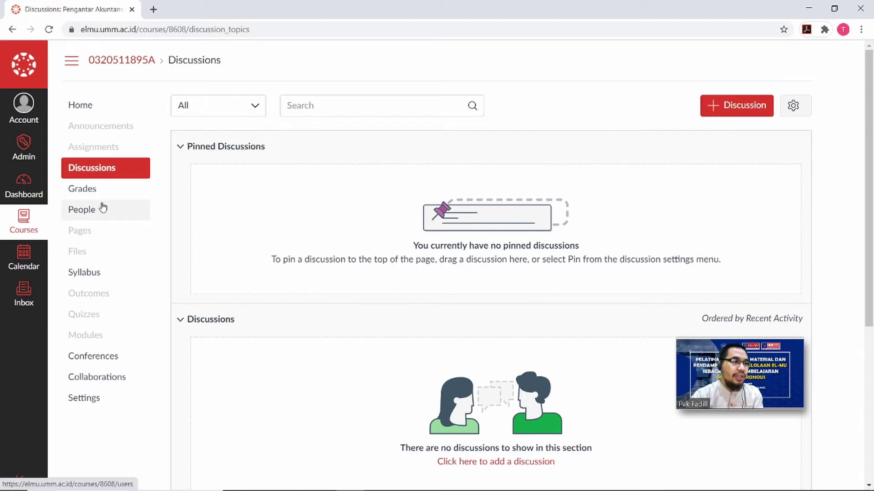
# View the course gradebook, then return to the Pengantar Akuntansi A course home.
pyautogui.click(101, 188)
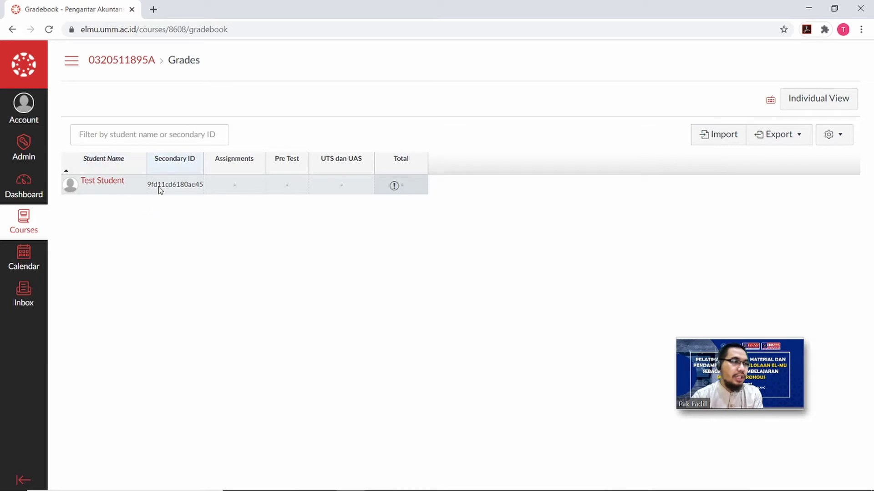
pyautogui.click(140, 64)
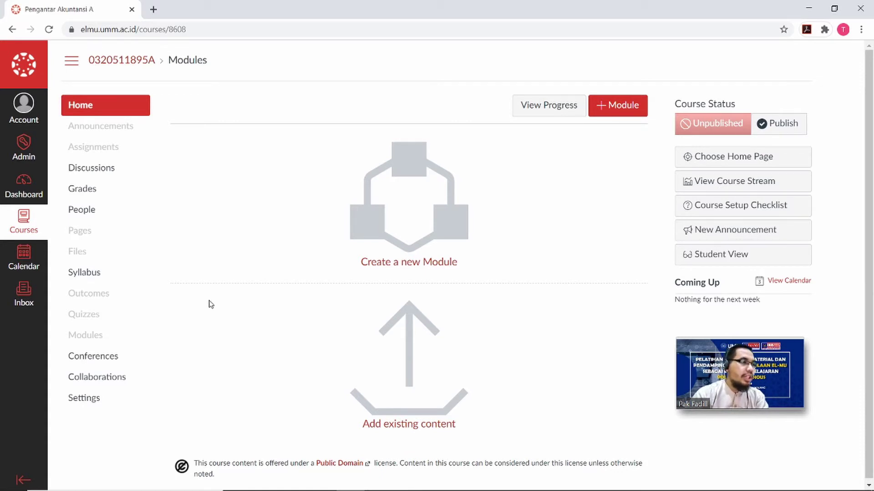
# Show the course People roster, listing only the teacher of Pengantar Akuntansi A.
pyautogui.click(82, 219)
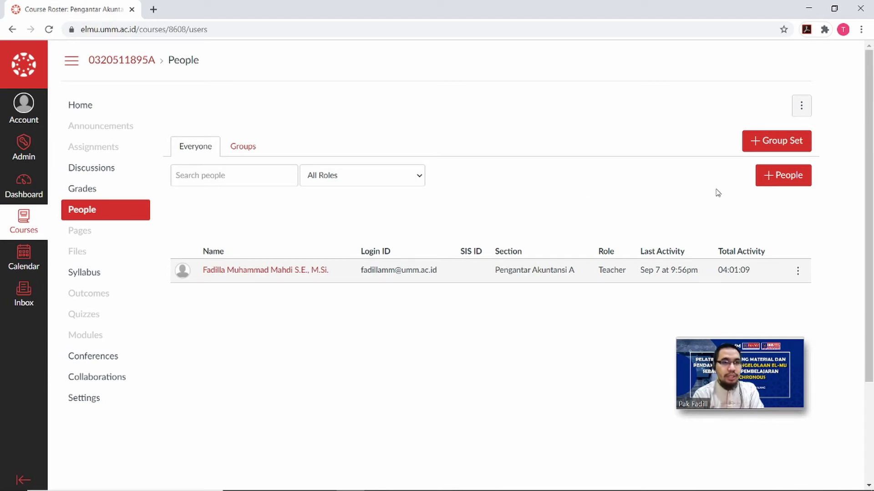
# Bring up the Add People dialog from the People roster.
pyautogui.click(792, 182)
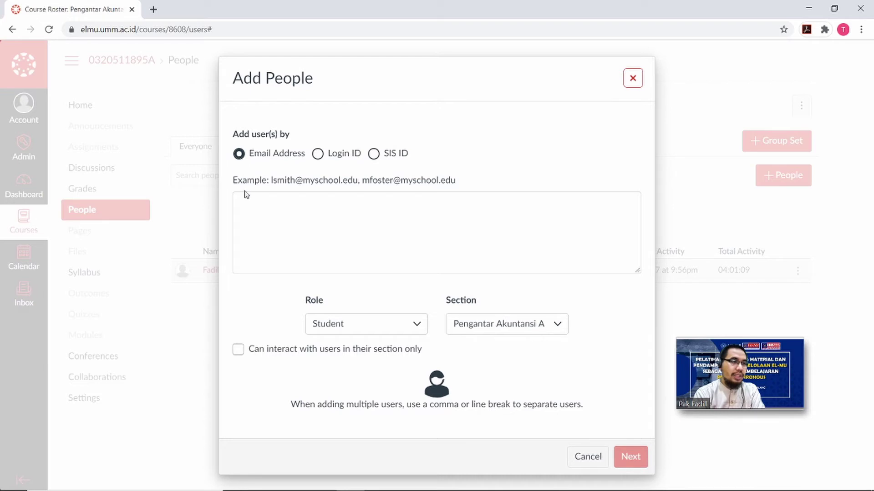
# Switch to adding by SIS ID and enter two comma-separated student SIS IDs.
pyautogui.click(249, 206)
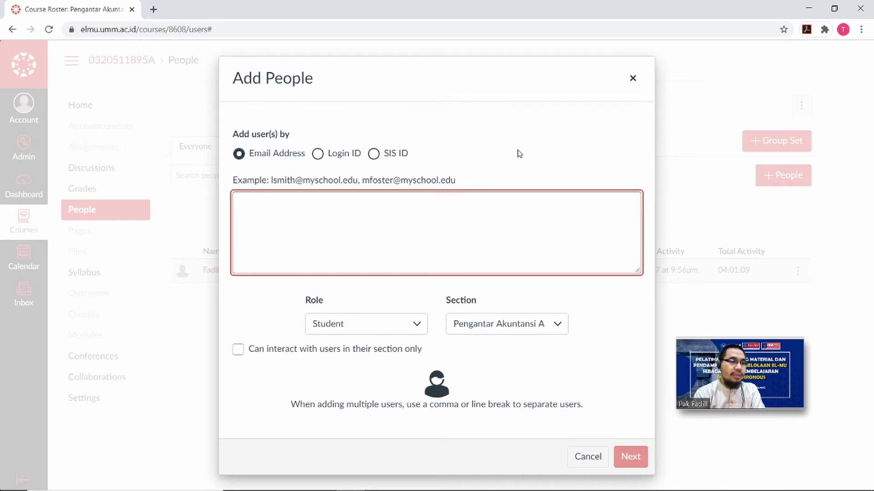
pyautogui.click(377, 155)
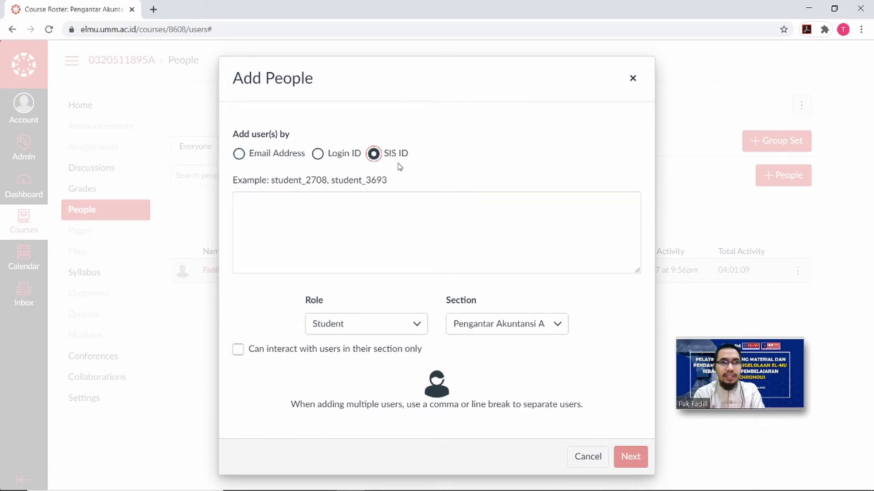
pyautogui.click(382, 222)
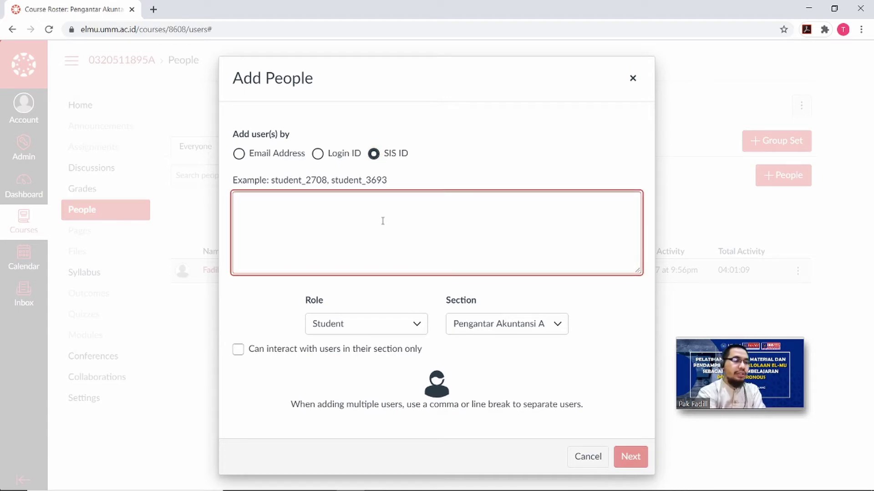
pyautogui.write('989898')
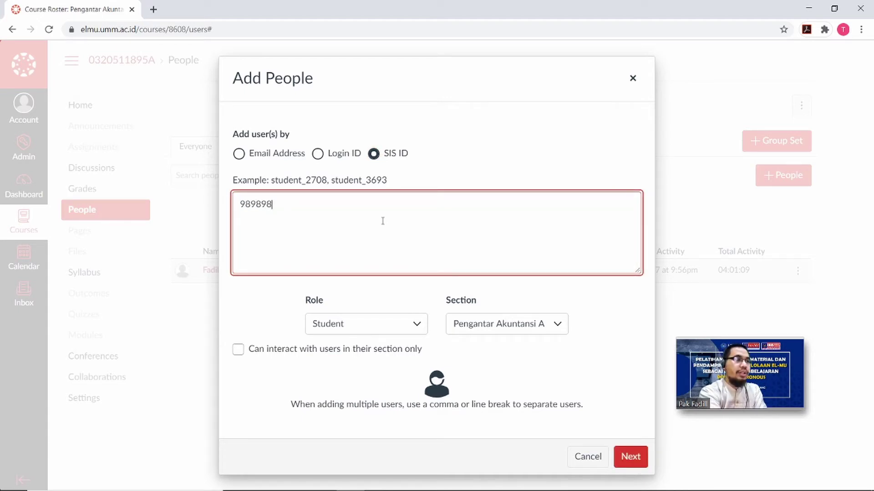
pyautogui.write('9')
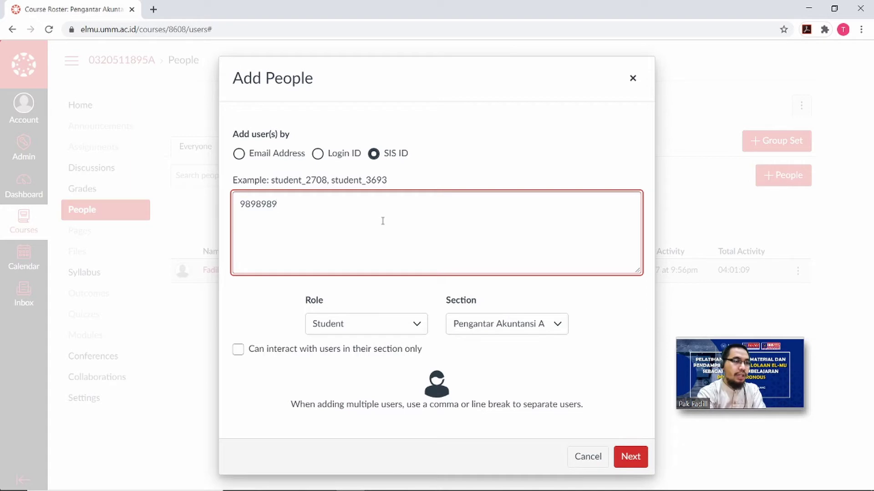
pyautogui.write(',')
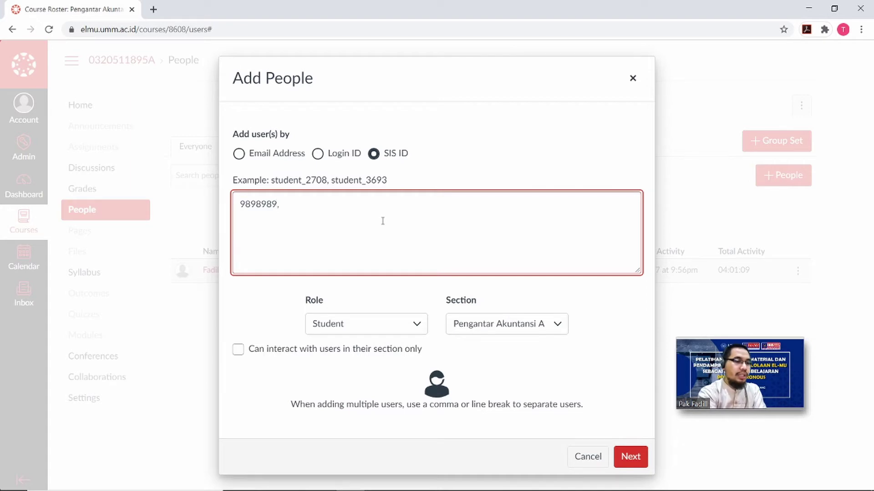
pyautogui.write(' 9797989')
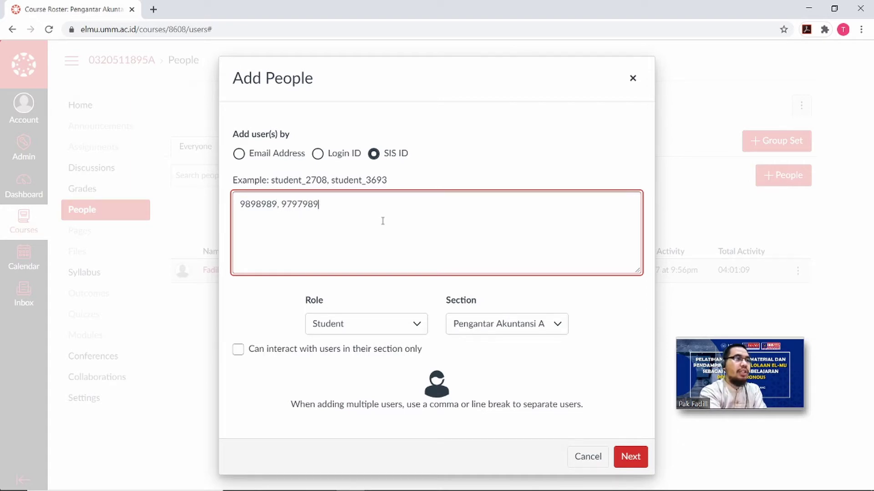
pyautogui.write('89')
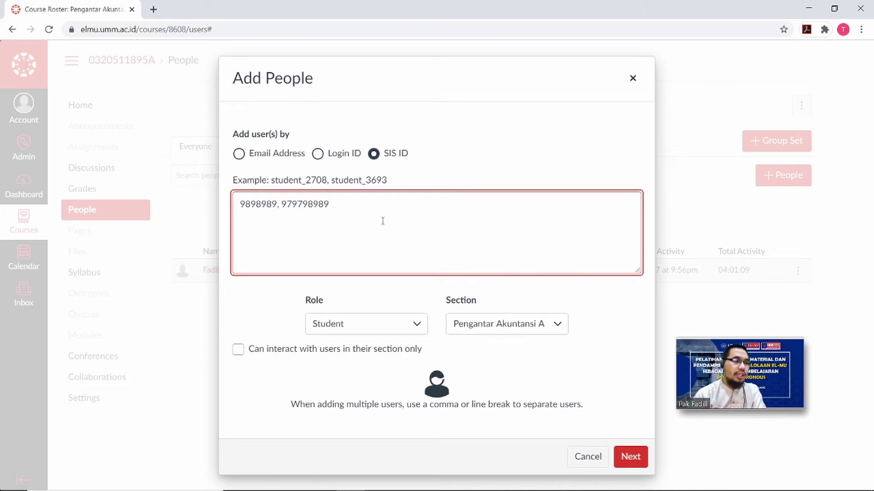
# Limit new users to their own section, keeping role Student and section Pengantar Akuntansi A.
pyautogui.click(243, 357)
pyautogui.click(244, 357)
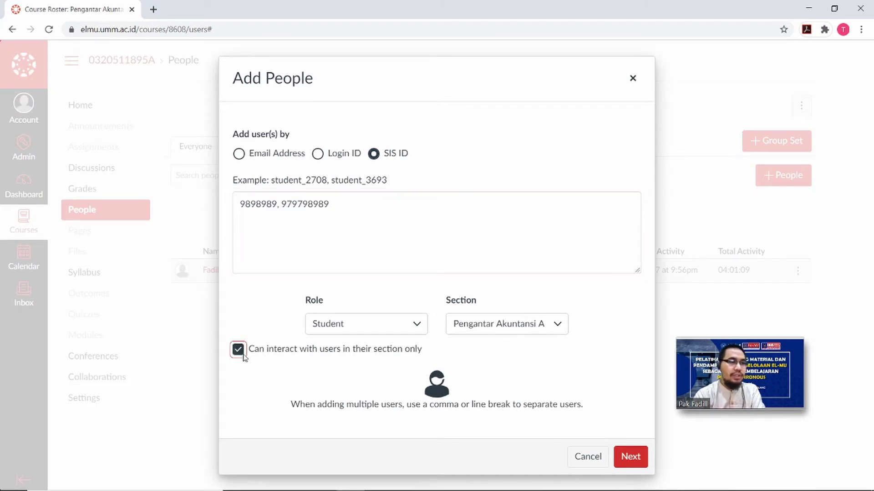
pyautogui.click(416, 324)
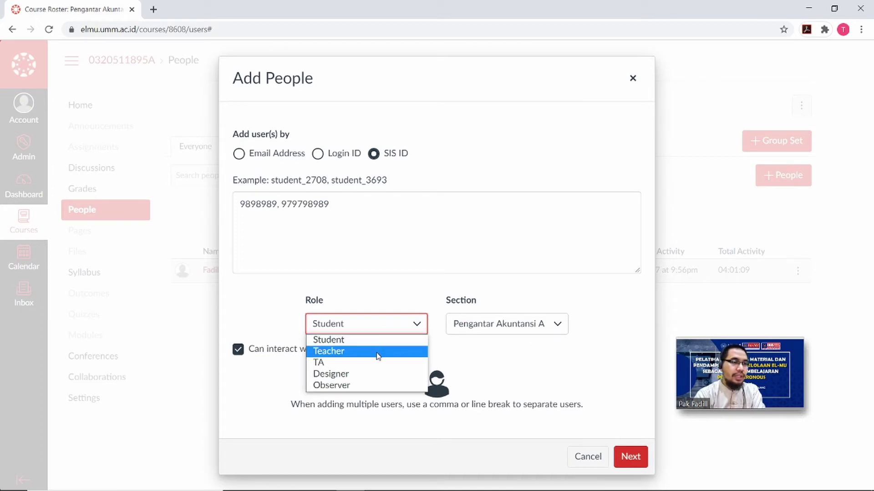
pyautogui.click(539, 332)
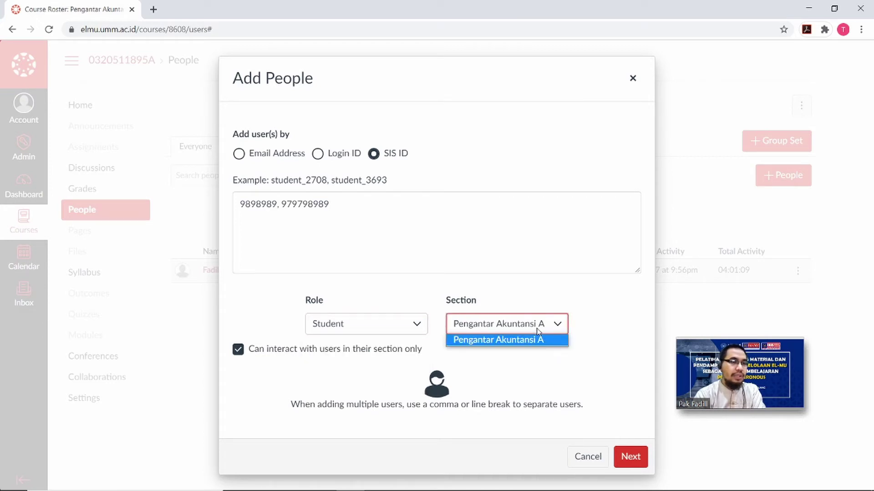
pyautogui.click(538, 341)
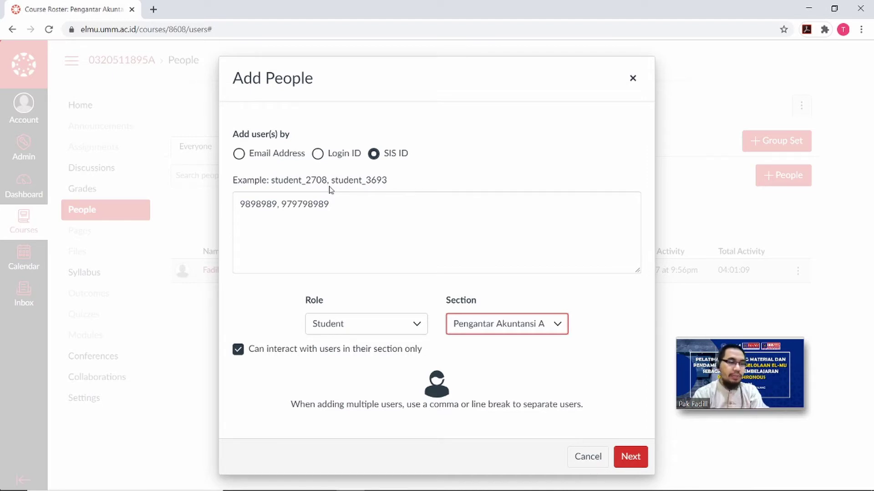
# Close Add People without adding anyone and start a new page from the Pages list.
pyautogui.click(633, 79)
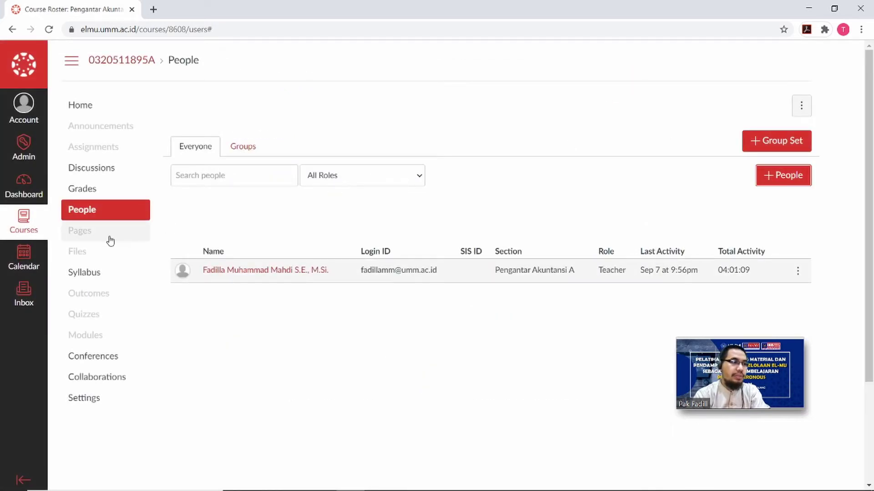
pyautogui.click(97, 241)
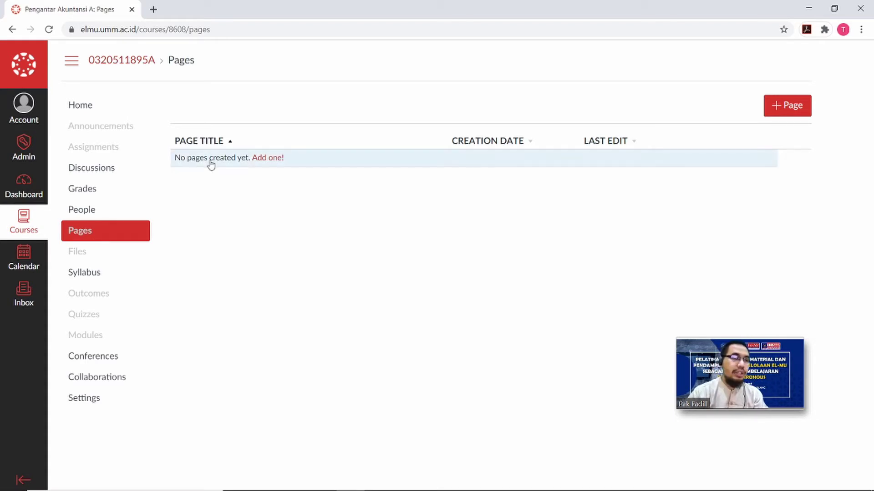
pyautogui.click(791, 107)
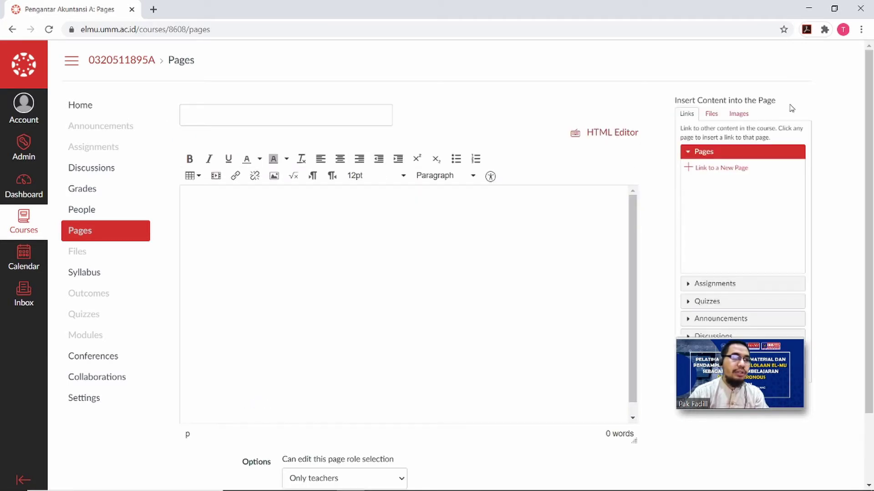
# Title the page 'Deskripsi Mata Kuliah' and write 'Deskripsi Pengantar Akuntasi' with 'Bla bla bla' below.
pyautogui.click(386, 121)
pyautogui.write('De')
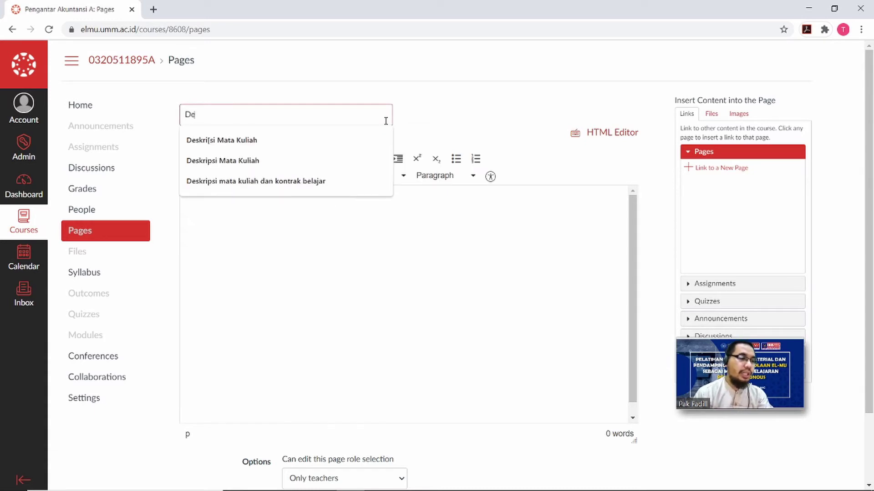
pyautogui.write('sk')
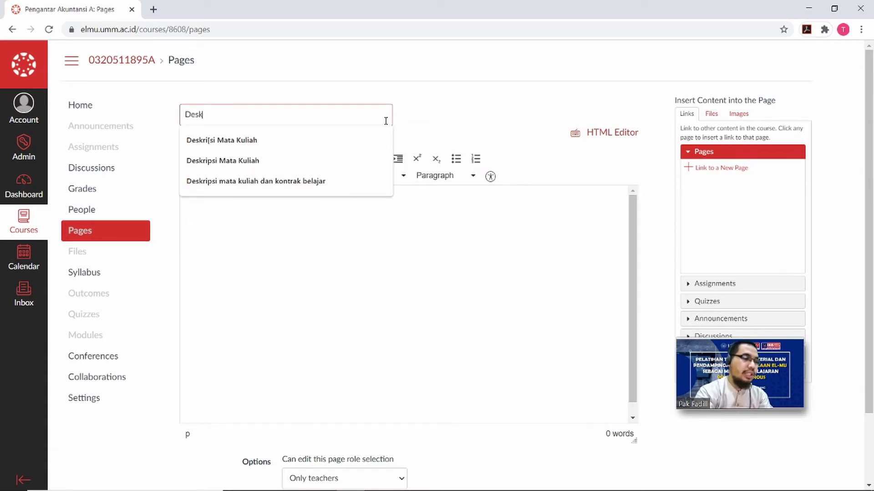
pyautogui.write('ripsi M')
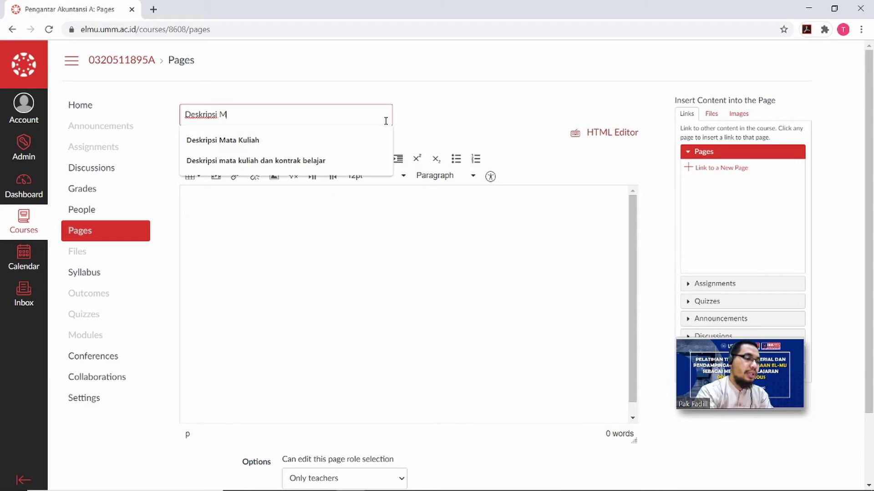
pyautogui.write('ata Kuliah')
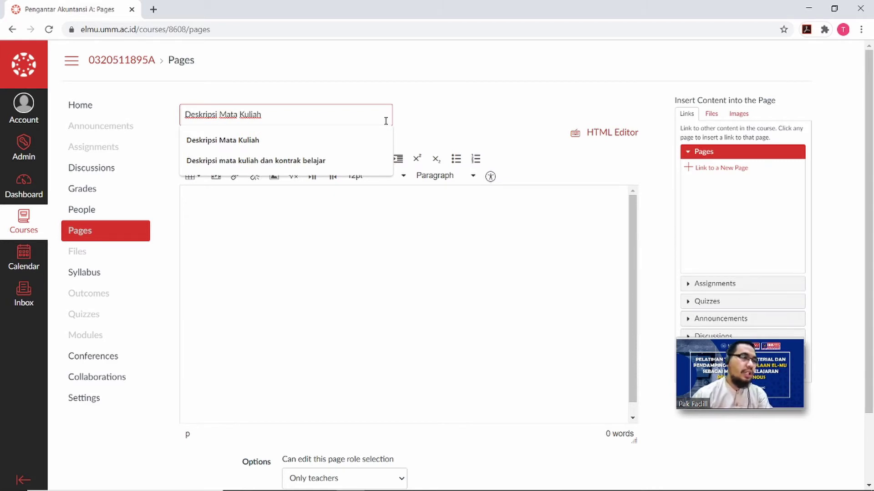
pyautogui.click(350, 235)
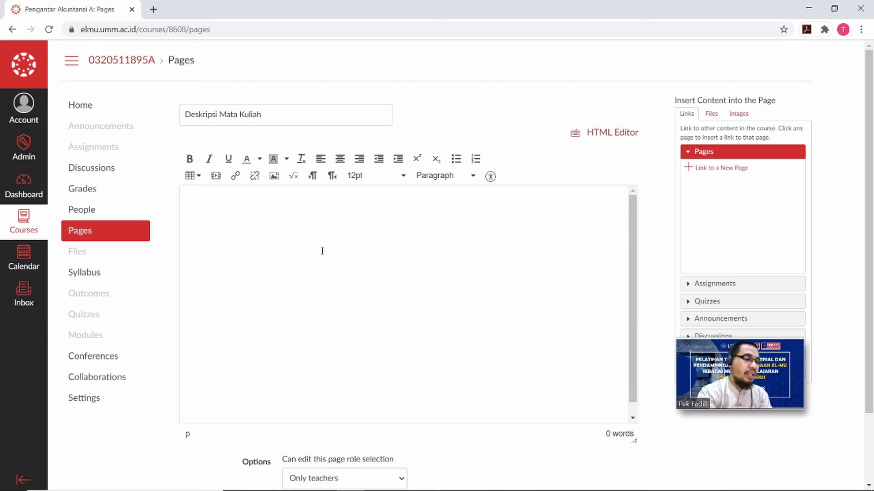
pyautogui.write('Desk')
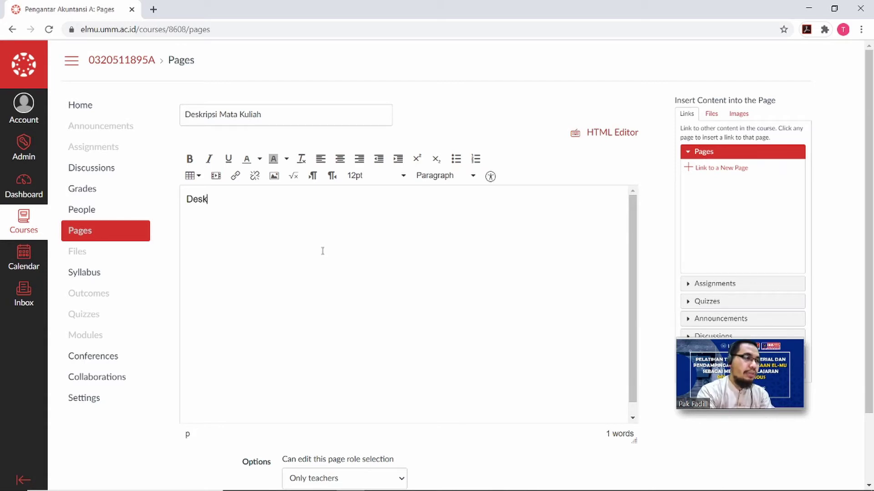
pyautogui.write('ripsi')
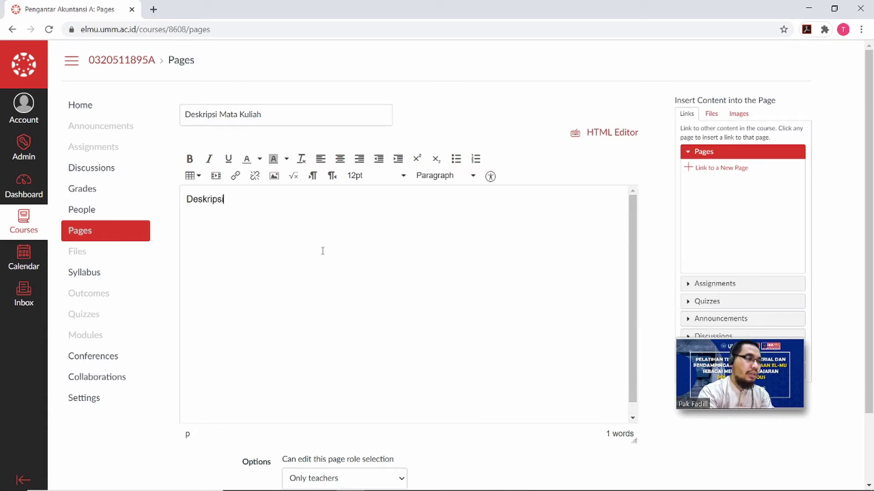
pyautogui.write(' Penga')
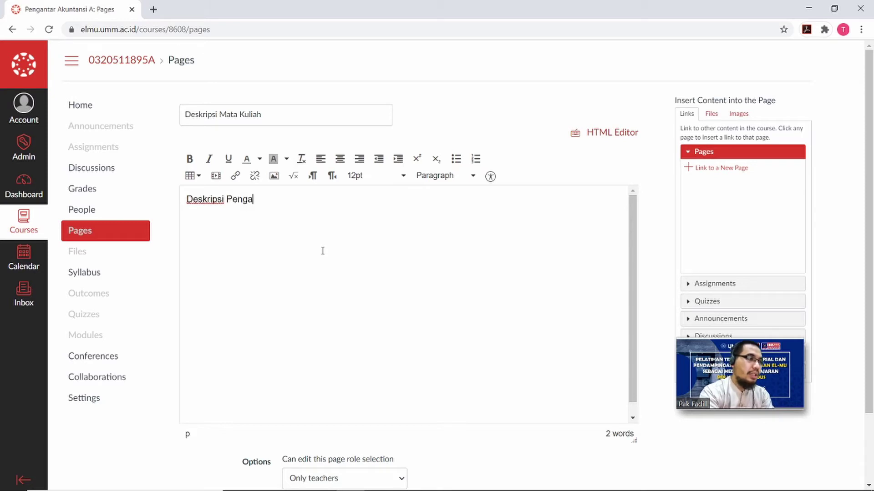
pyautogui.write('ntar ')
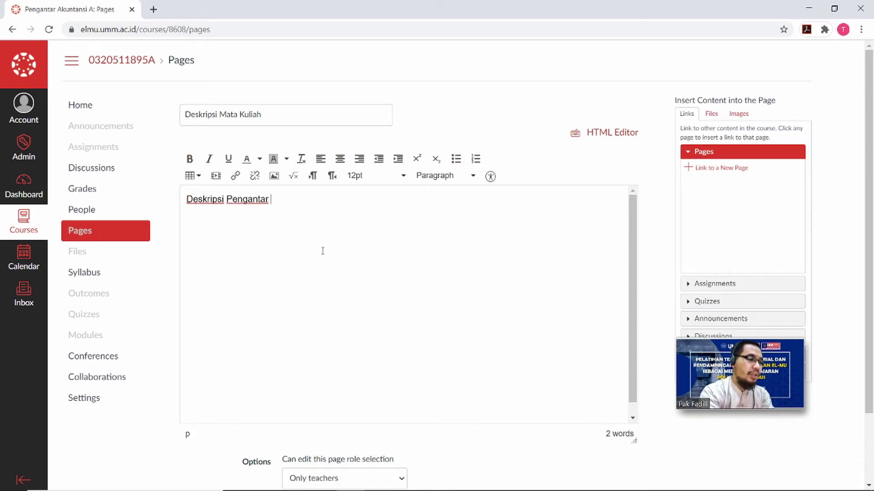
pyautogui.write('AKuntas')
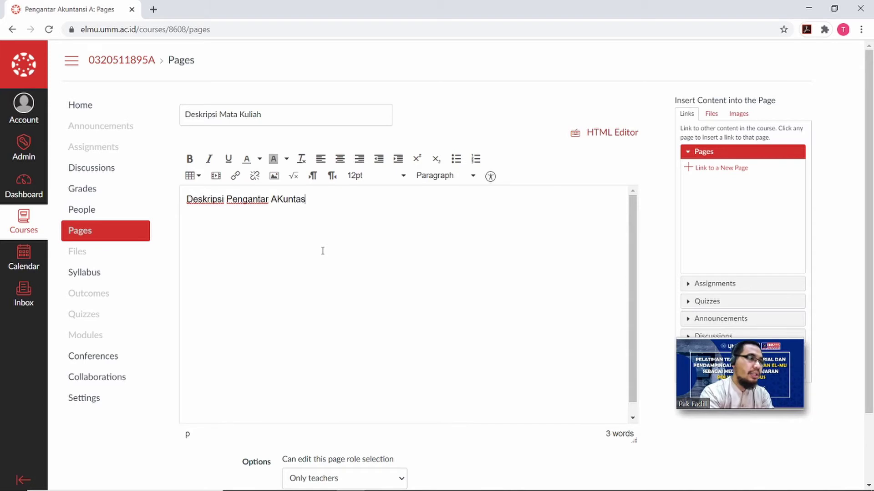
pyautogui.write('i')
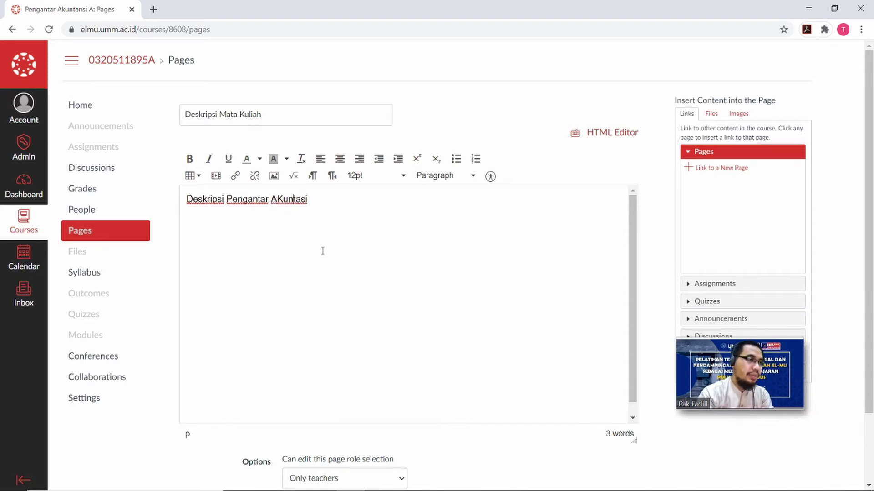
pyautogui.press('BackSpace')
pyautogui.write('k')
pyautogui.press('Right')
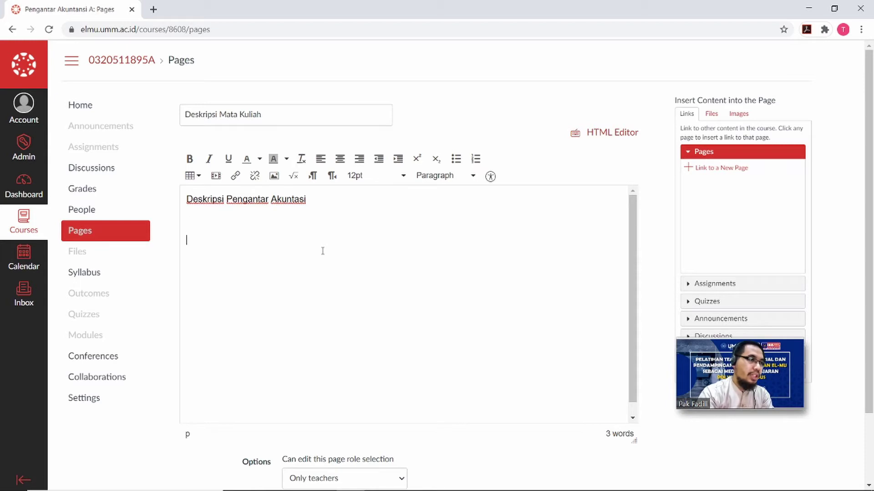
pyautogui.write('la b')
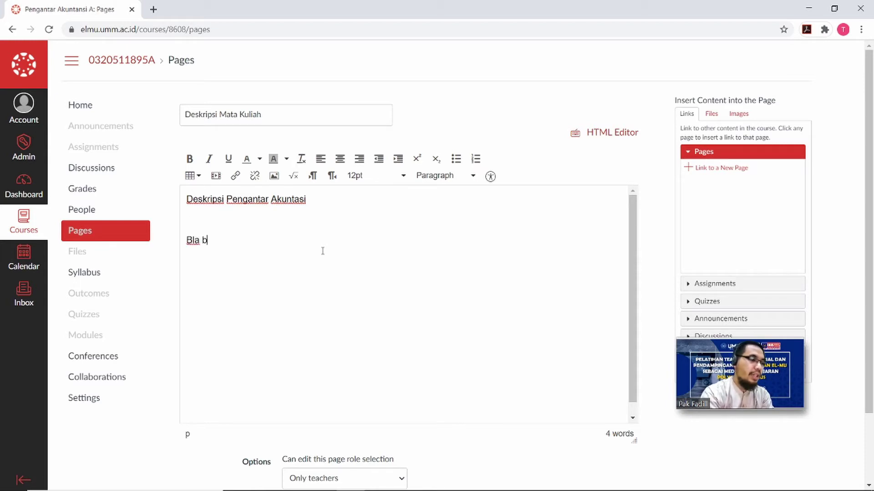
pyautogui.write('la bla')
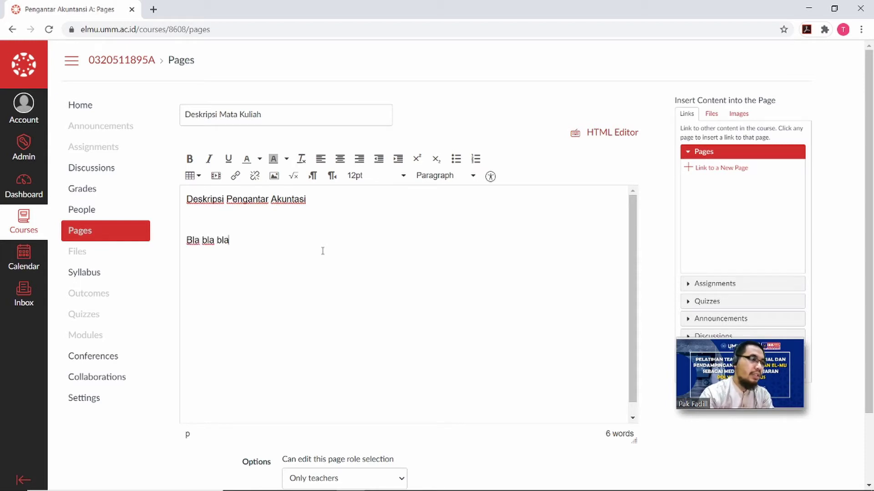
pyautogui.click(274, 176)
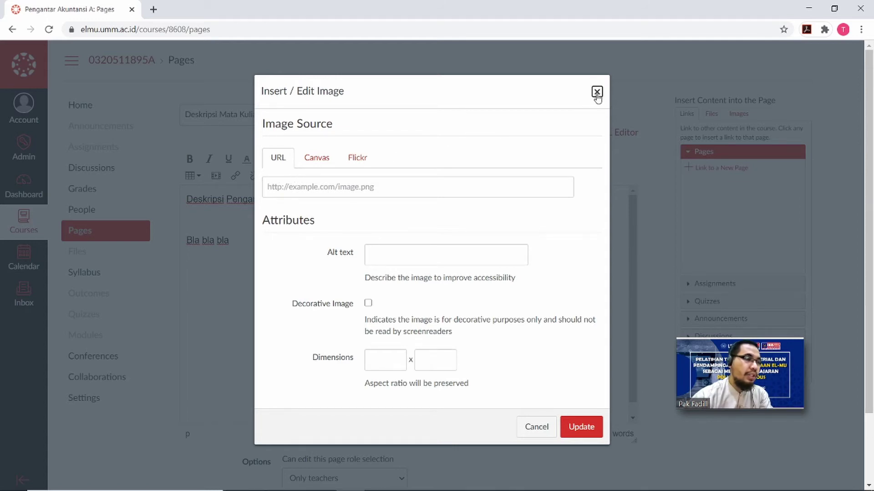
pyautogui.click(597, 93)
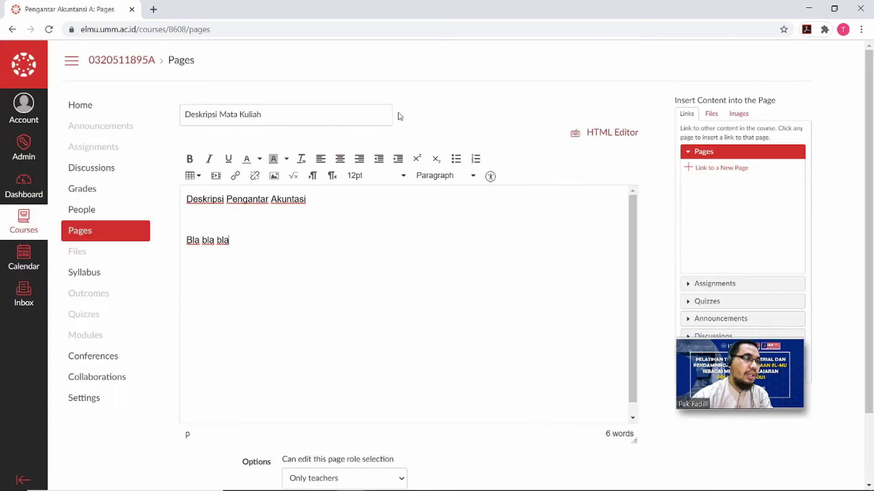
pyautogui.click(215, 176)
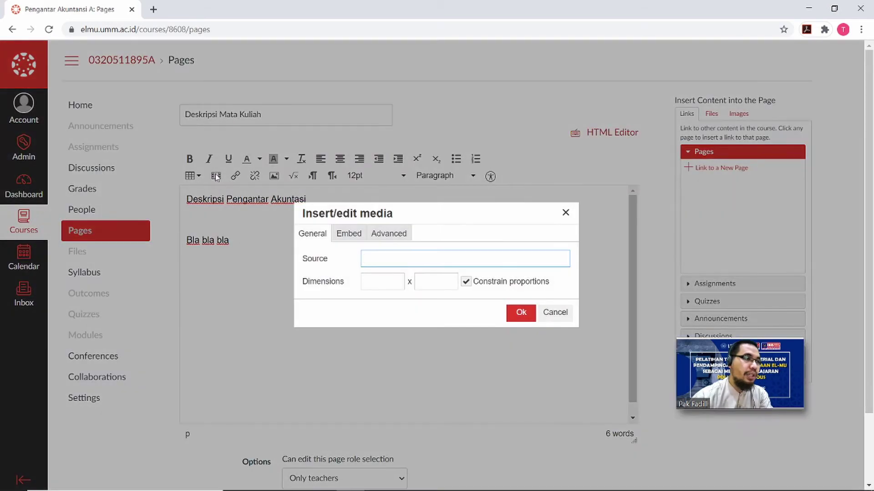
pyautogui.click(348, 233)
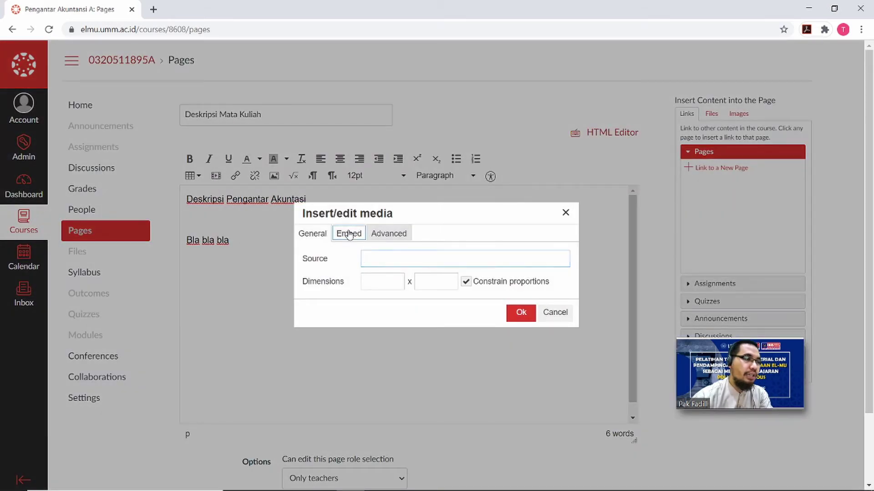
pyautogui.click(380, 241)
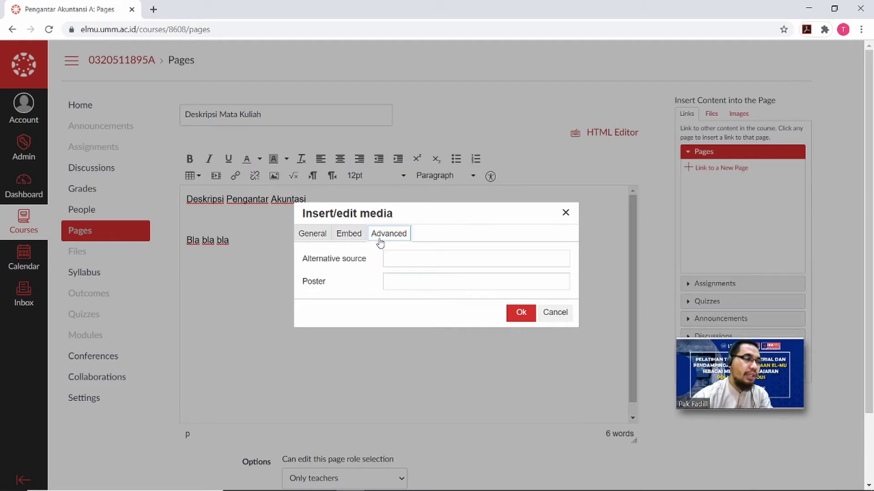
pyautogui.click(565, 215)
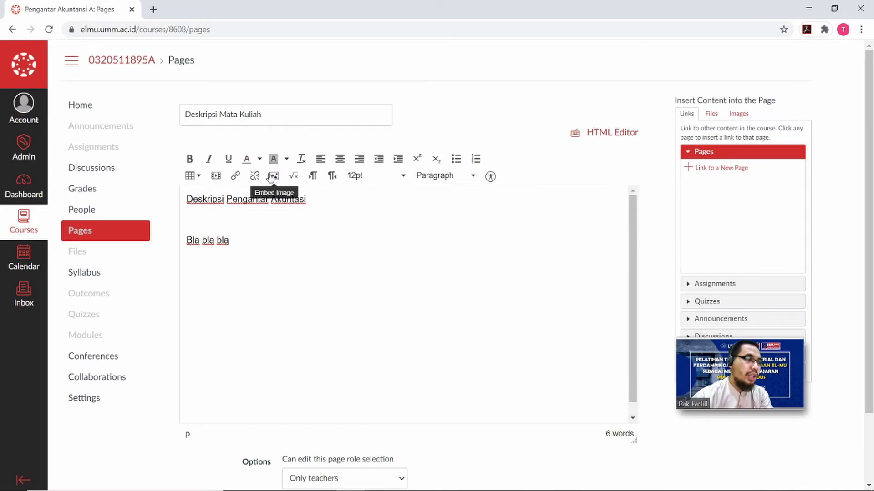
pyautogui.click(237, 176)
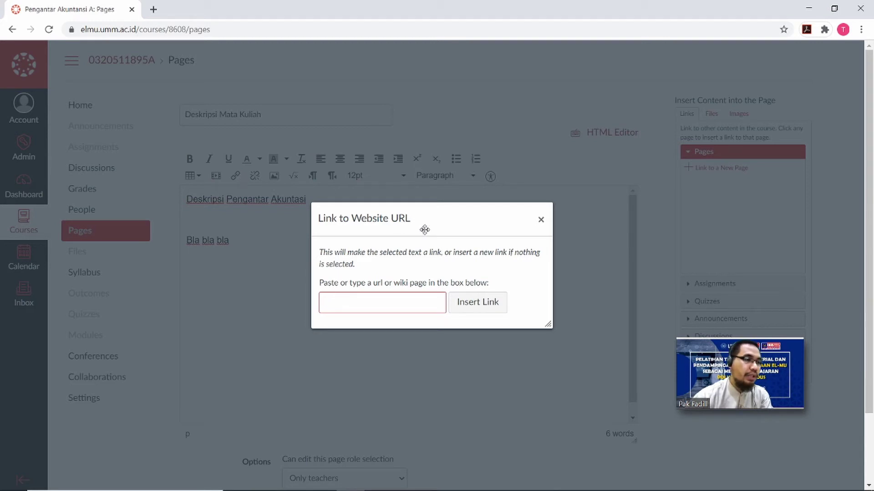
pyautogui.click(545, 219)
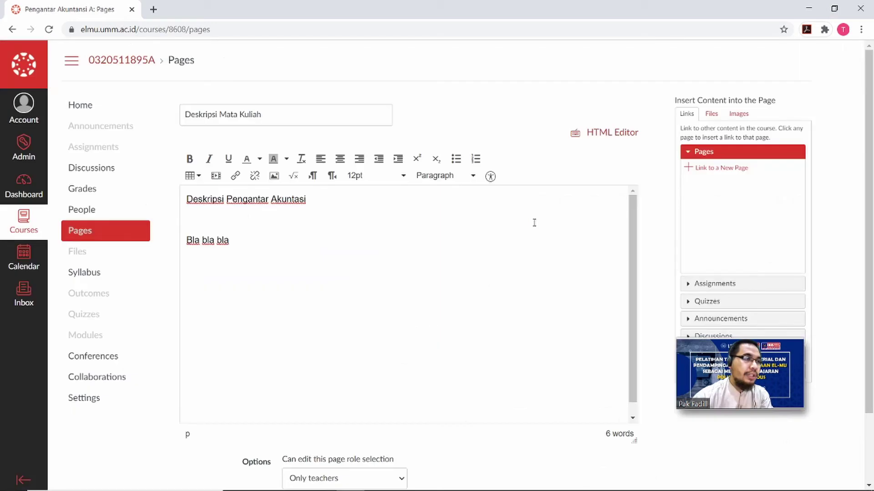
# Keep page editing limited to Only teachers and save the Deskripsi Mata Kuliah page.
pyautogui.scroll(-4, 431, 250)
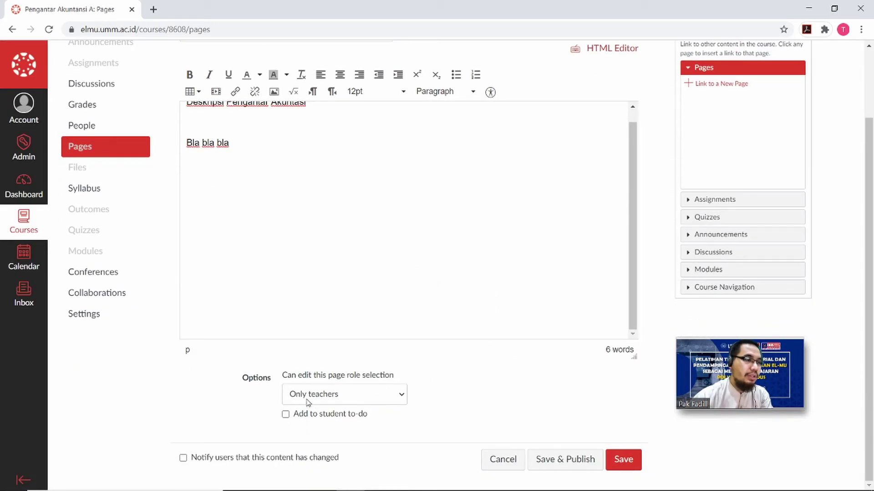
pyautogui.click(310, 396)
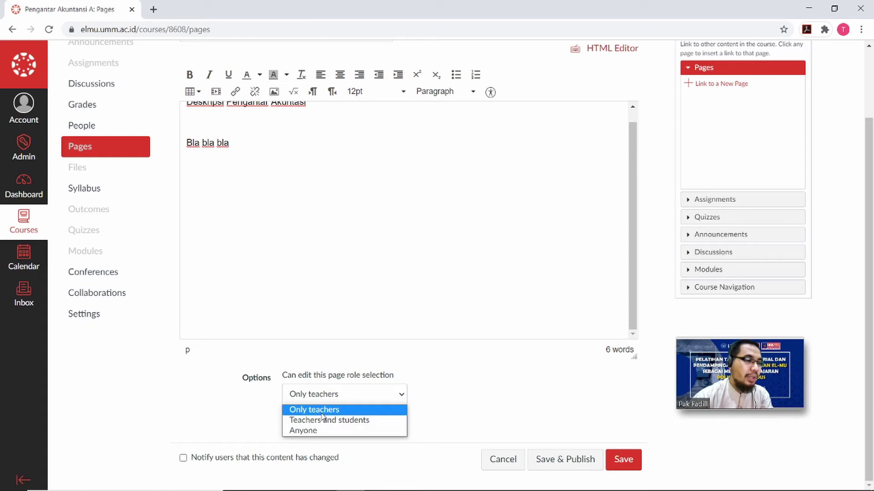
pyautogui.click(322, 413)
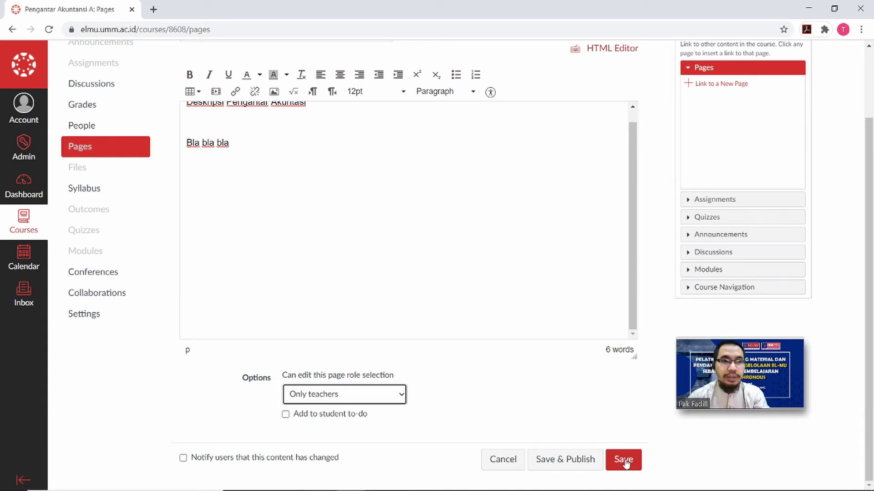
pyautogui.click(624, 460)
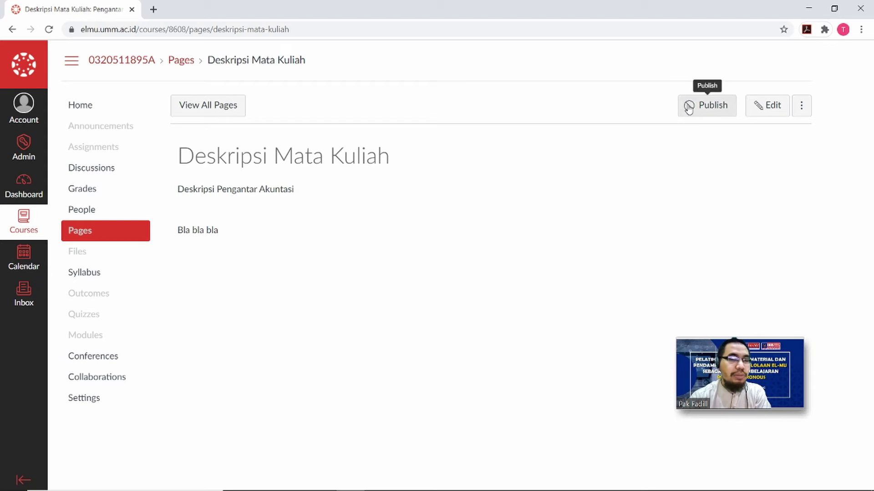
# Publish and then unpublish the page, and return to the course home.
pyautogui.click(691, 105)
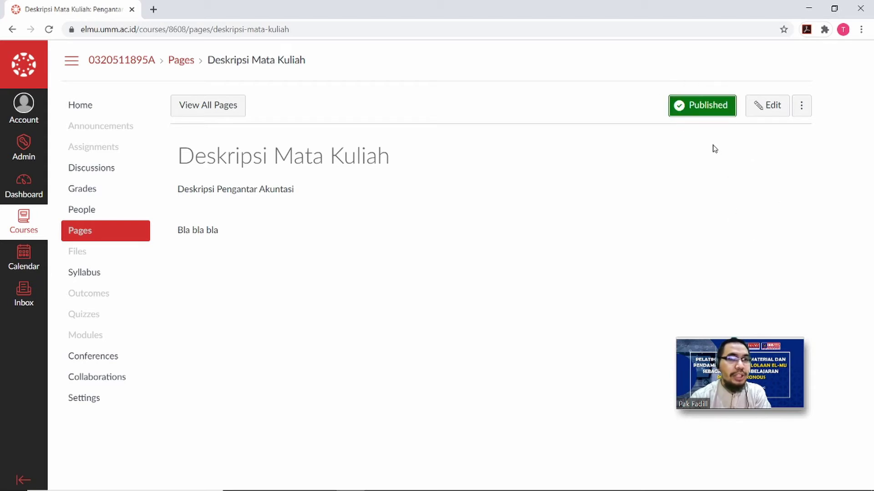
pyautogui.click(704, 112)
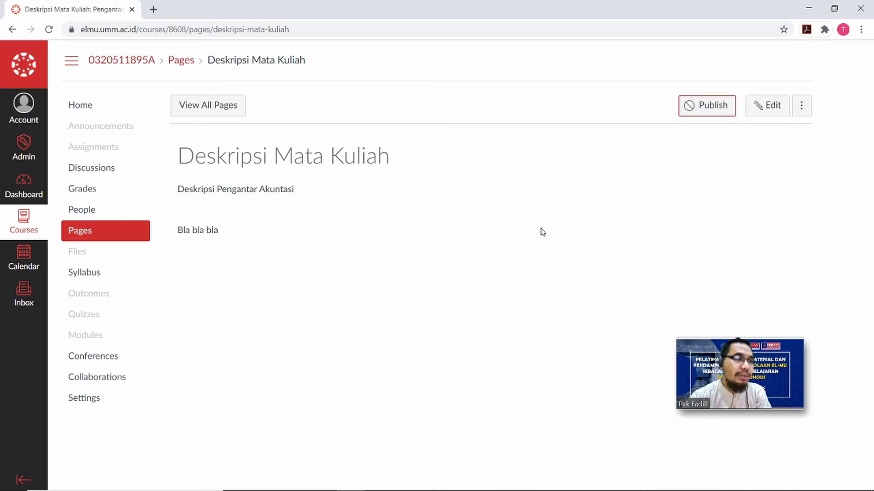
pyautogui.click(87, 108)
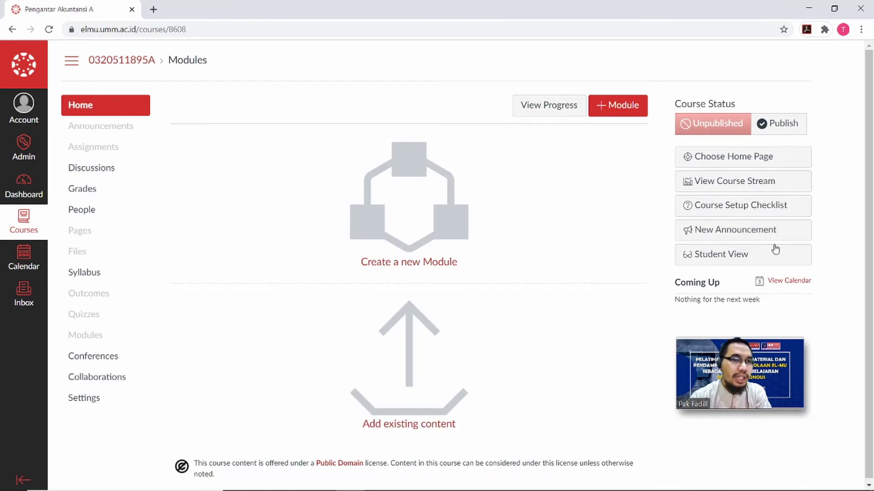
# Preview the course in Student View, dismiss the email verification prompt, then leave Student View.
pyautogui.click(773, 256)
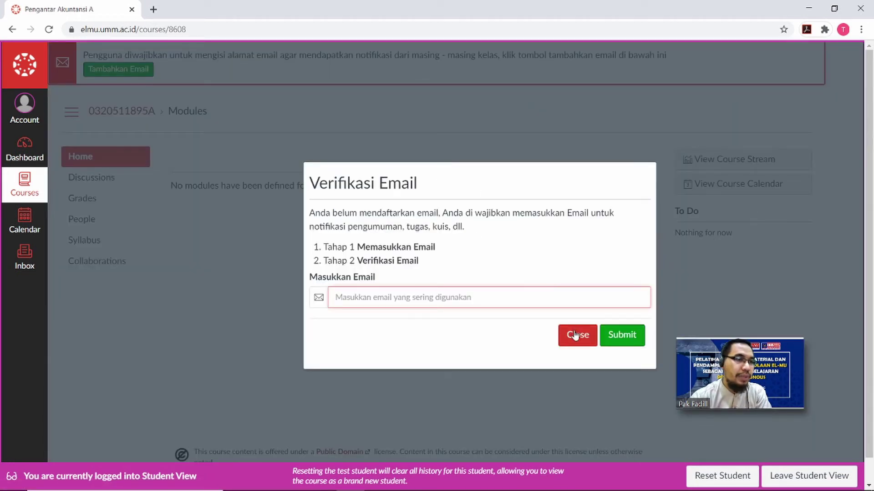
pyautogui.click(576, 335)
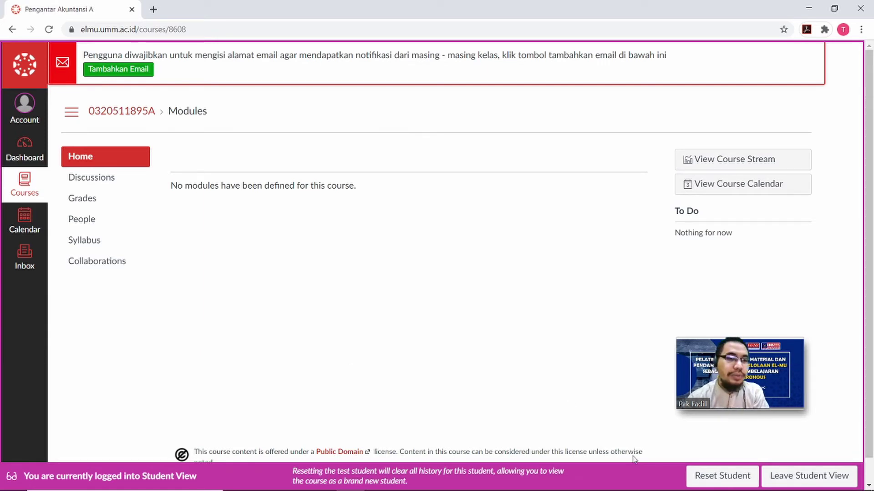
pyautogui.click(806, 479)
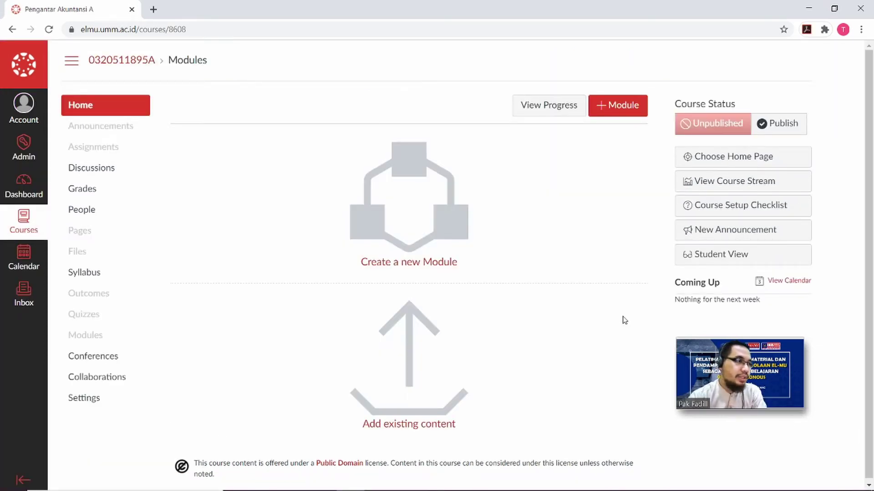
# Create a new page titled 'Info Menarik' with body text 'Update Berita Akuntansi' and 'link'.
pyautogui.click(81, 236)
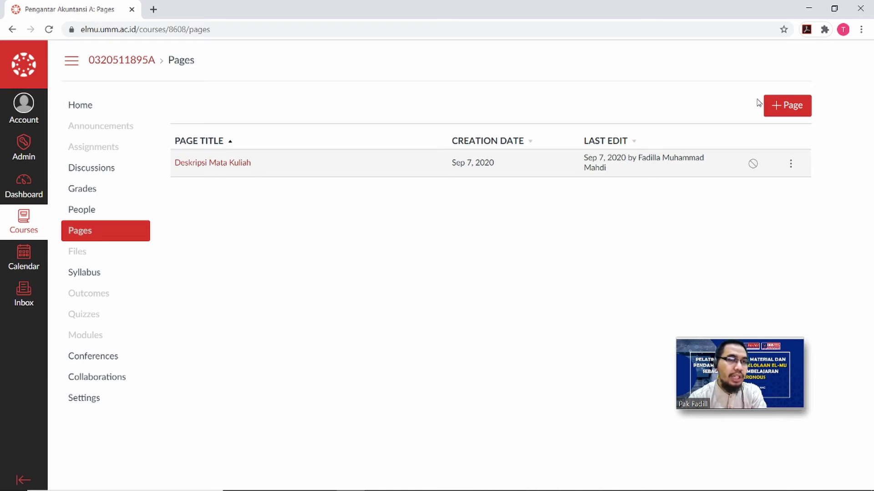
pyautogui.click(790, 106)
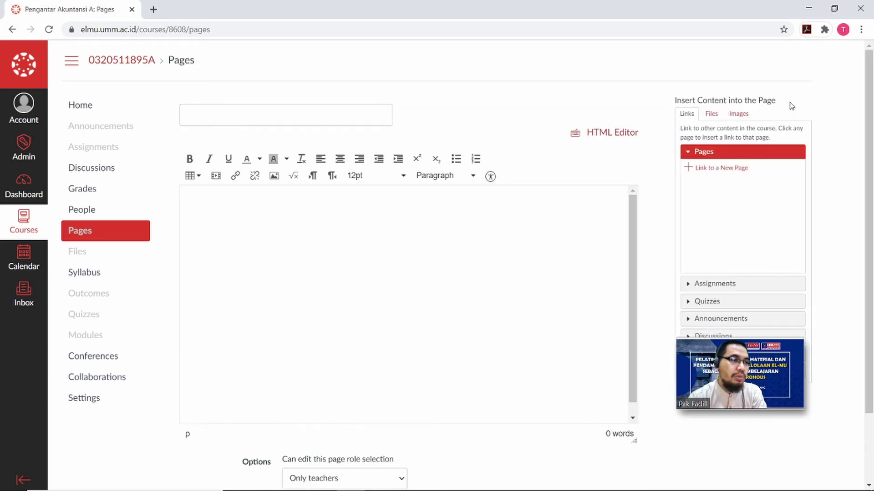
pyautogui.click(346, 109)
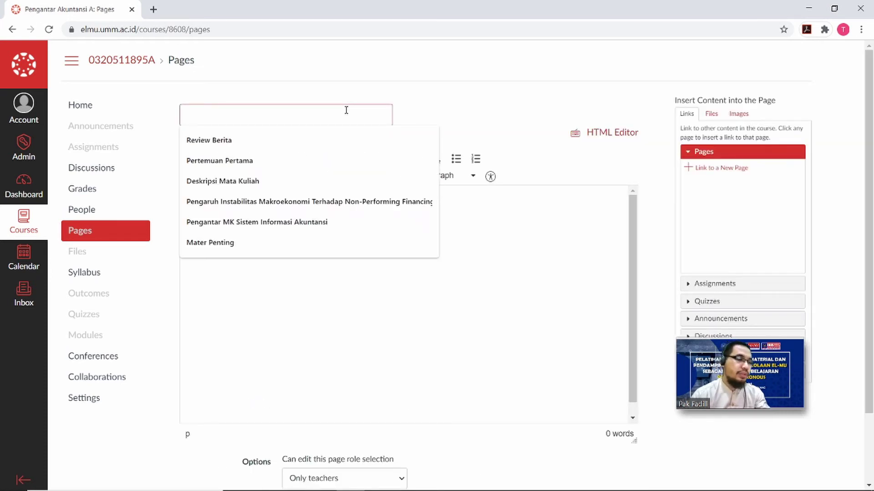
pyautogui.write('Info Meari')
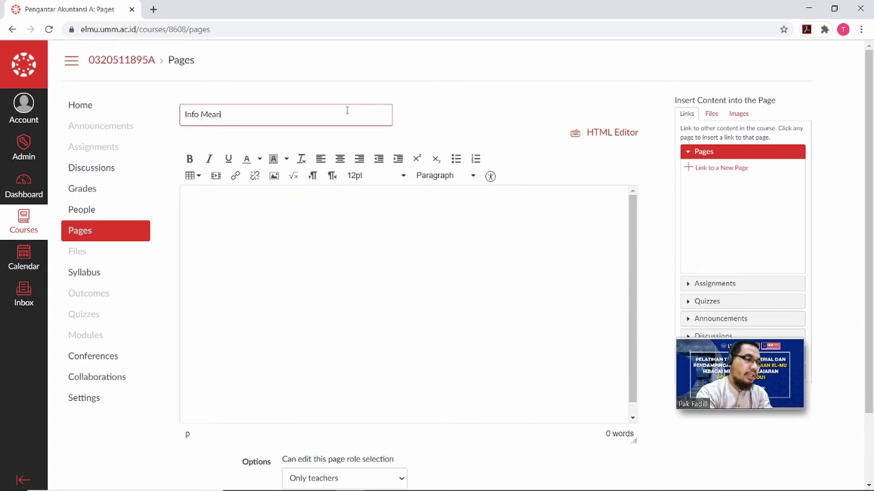
pyautogui.press('BackSpace')
pyautogui.press('BackSpace')
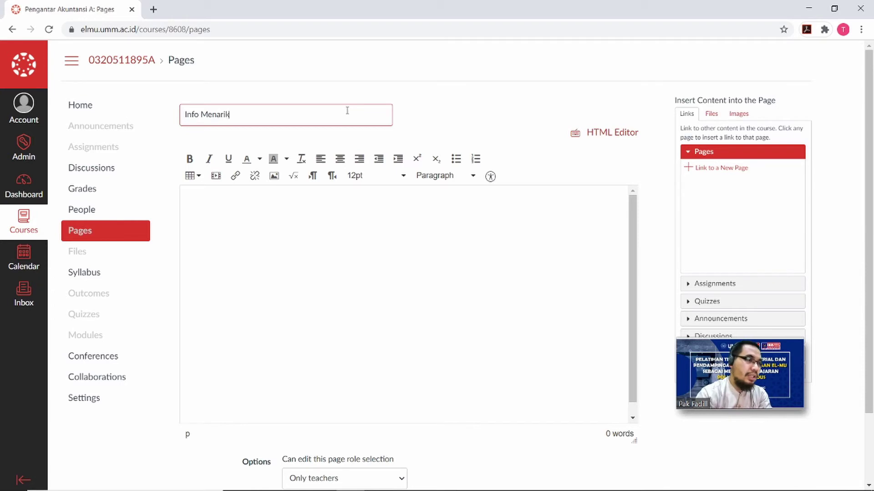
pyautogui.click(294, 214)
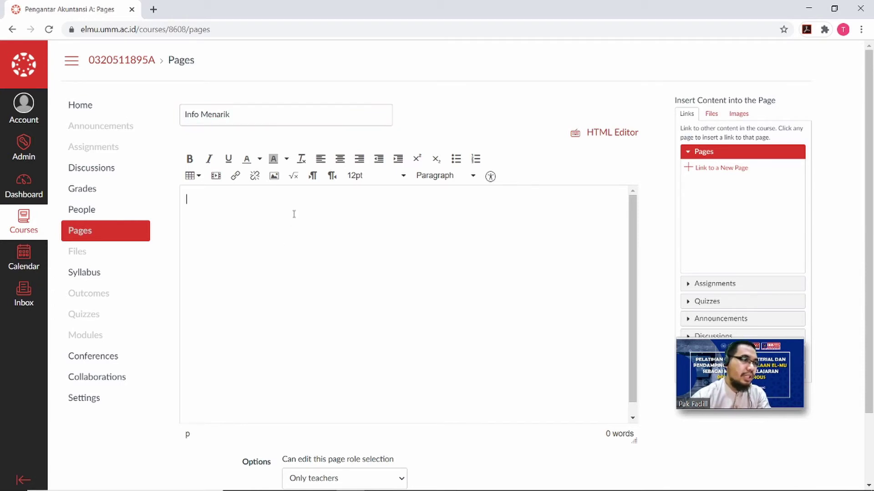
pyautogui.write('Upda')
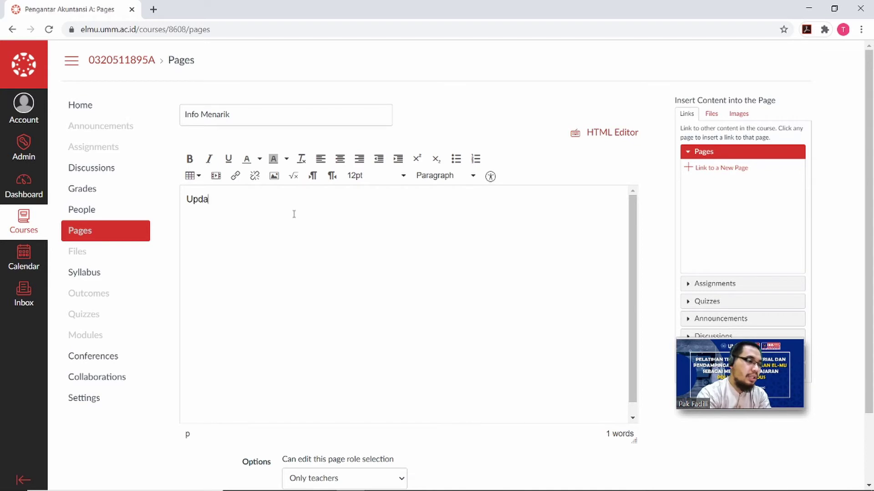
pyautogui.write('te Beri')
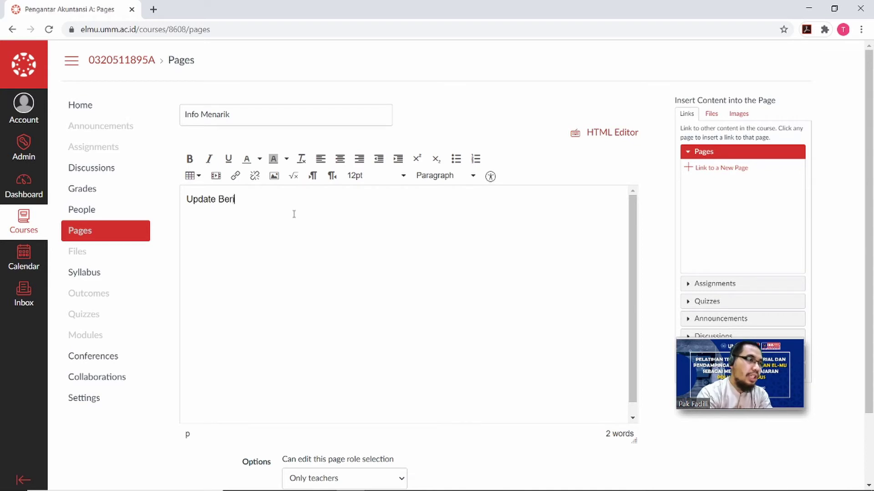
pyautogui.write('ta A')
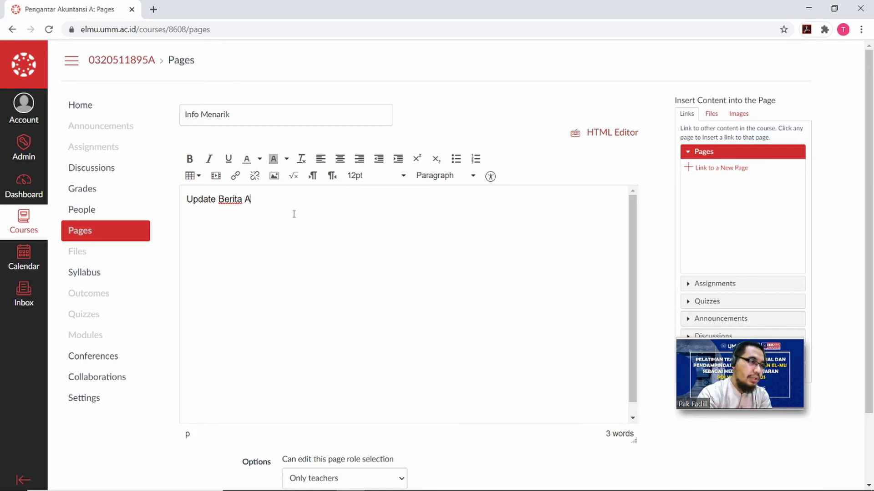
pyautogui.write('Kuntansi')
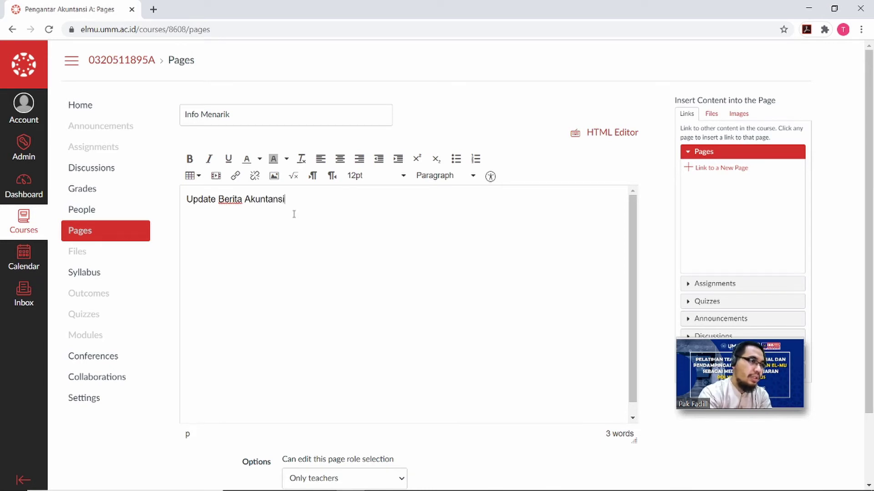
pyautogui.press('Return')
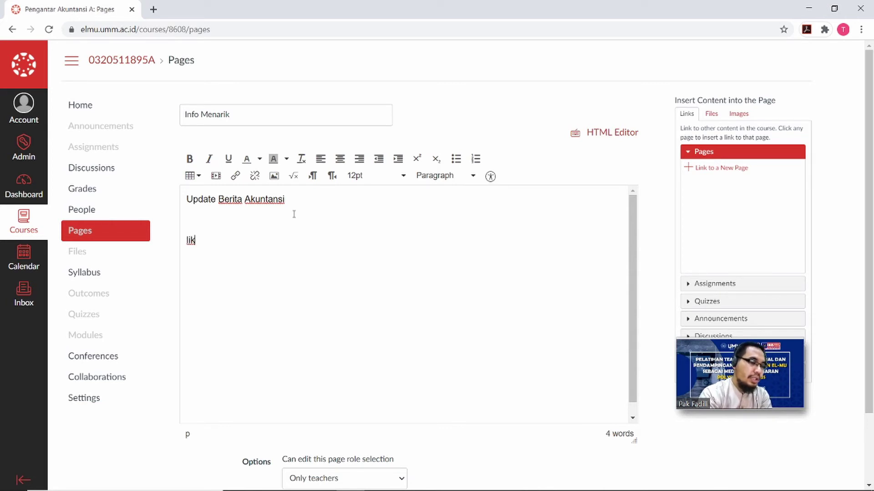
pyautogui.press('BackSpace')
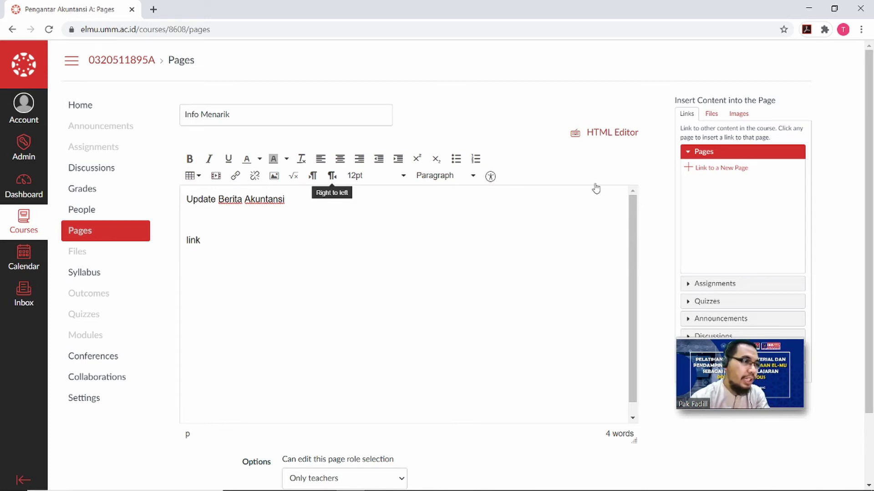
# Start making the word 'link' a web link, opening a new browser tab to find the site.
pyautogui.doubleClick(190, 242)
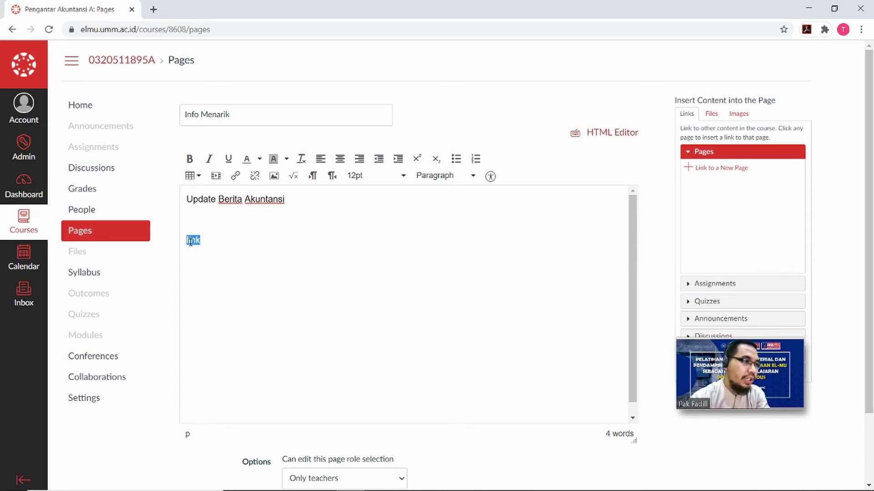
pyautogui.click(235, 177)
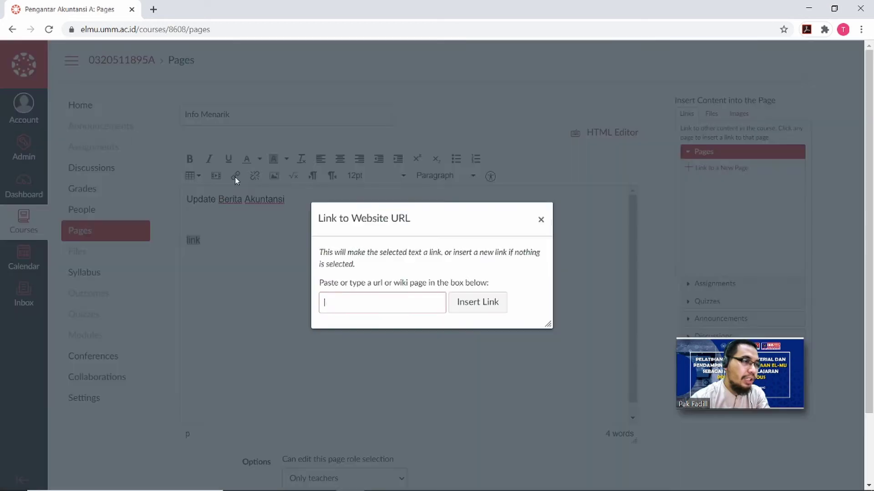
pyautogui.click(153, 9)
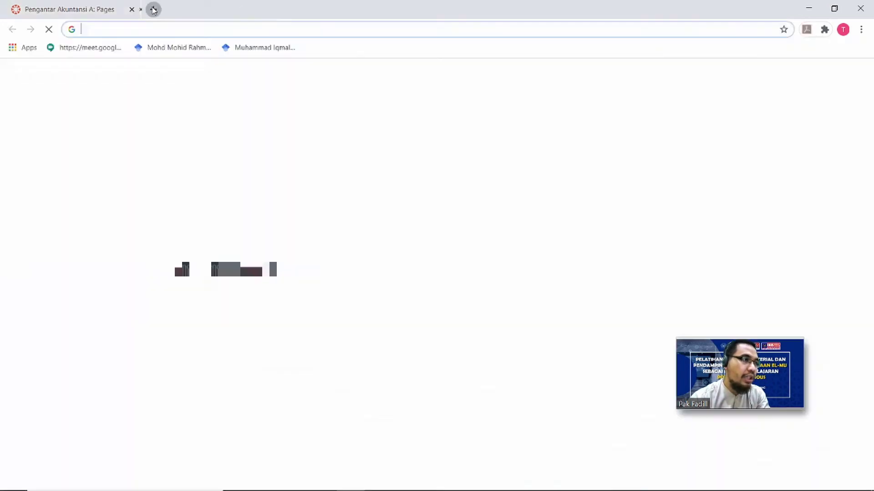
# Google 'iaiglobal', open the Ikatan Akuntan Indonesia site (iaiglobal.or.id/v03/home), and select its URL.
pyautogui.write('iai')
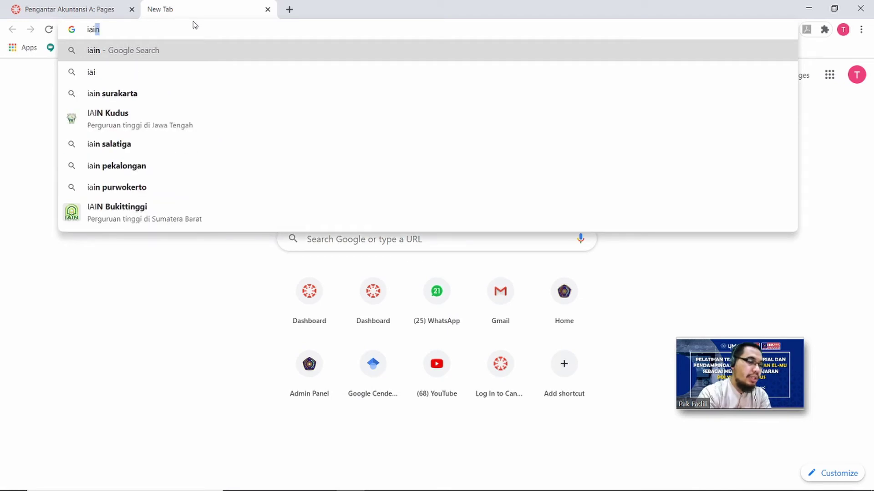
pyautogui.write('.')
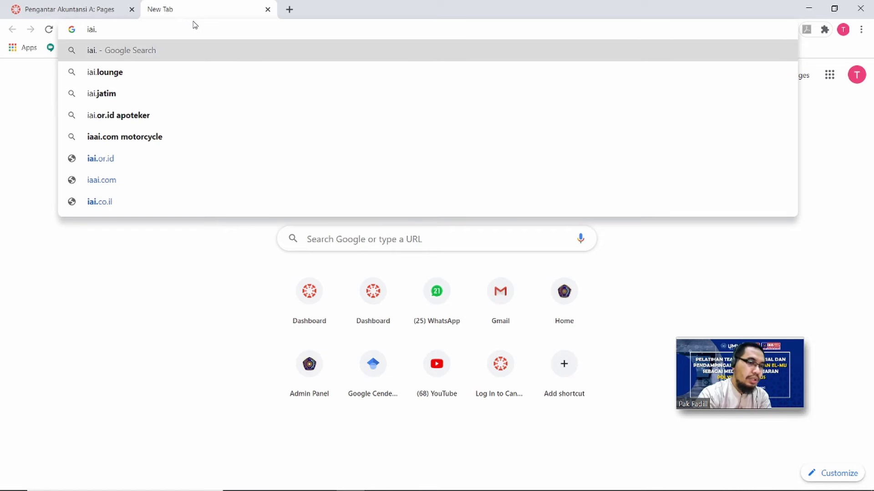
pyautogui.press('BackSpace')
pyautogui.write('g')
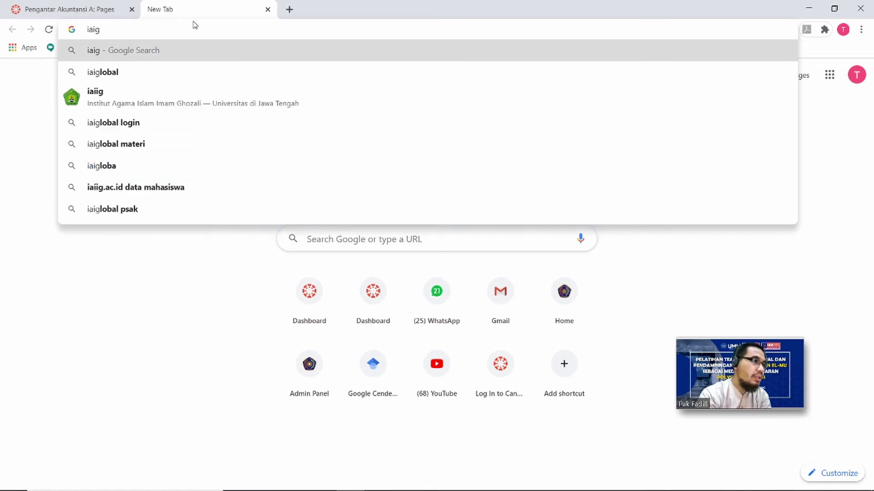
pyautogui.press('Down')
pyautogui.press('Return')
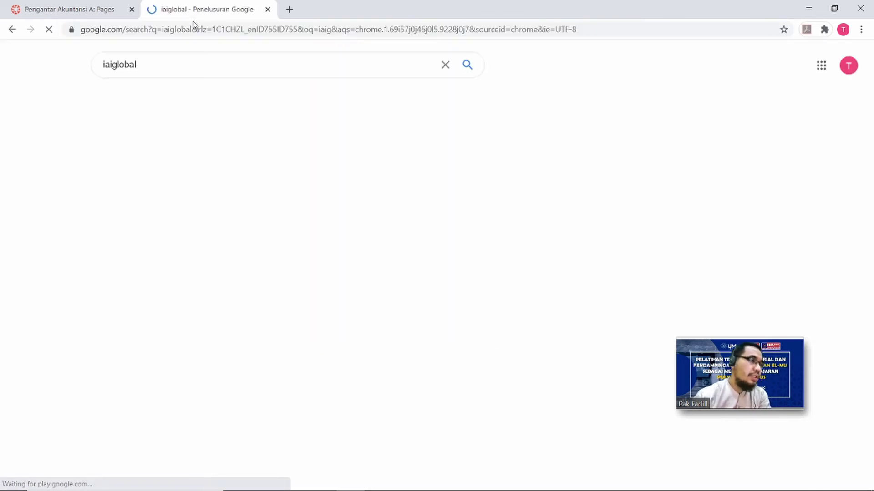
pyautogui.click(183, 159)
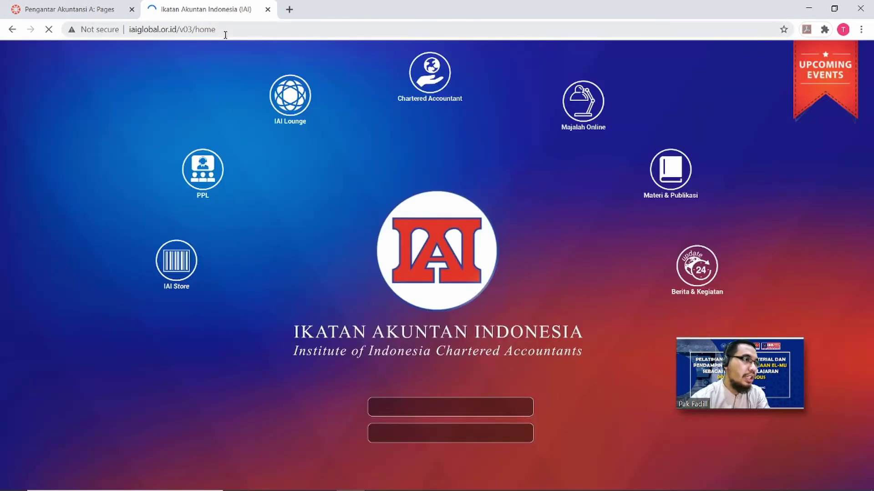
pyautogui.click(226, 28)
pyautogui.hotkey('ctrl', 'c')
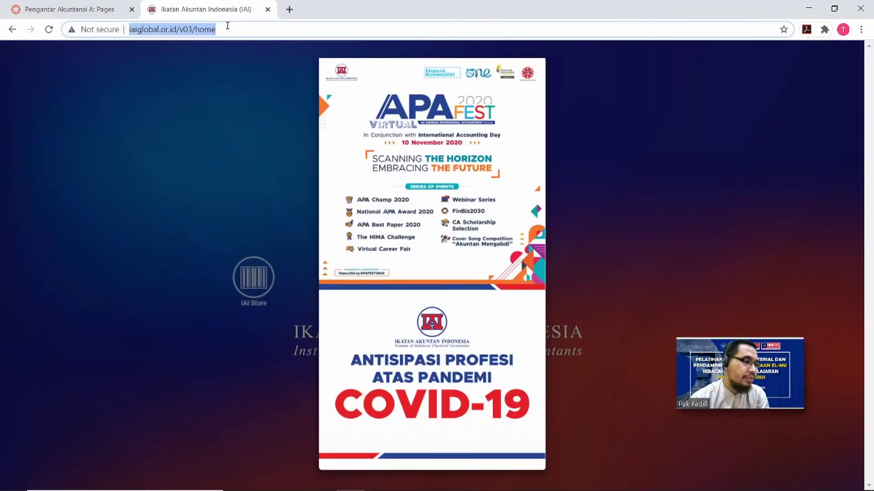
# Back in Canvas, link the word 'link' to the pasted IAI web address.
pyautogui.click(59, 8)
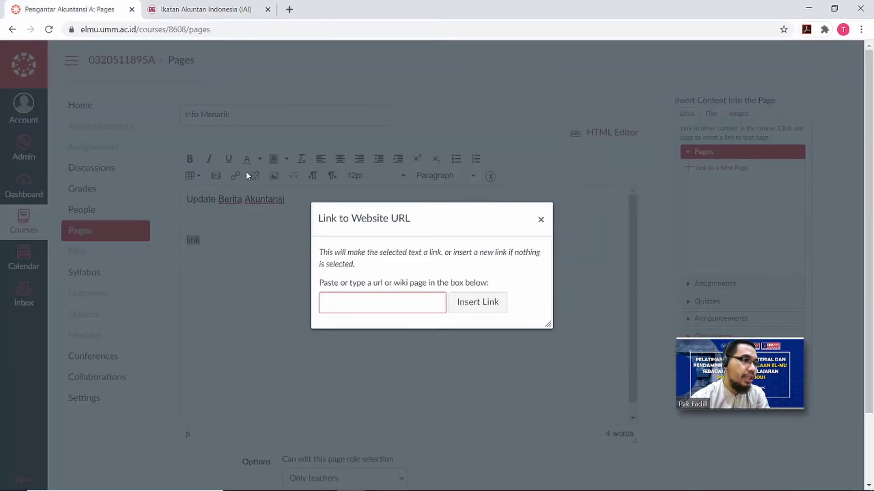
pyautogui.click(350, 306)
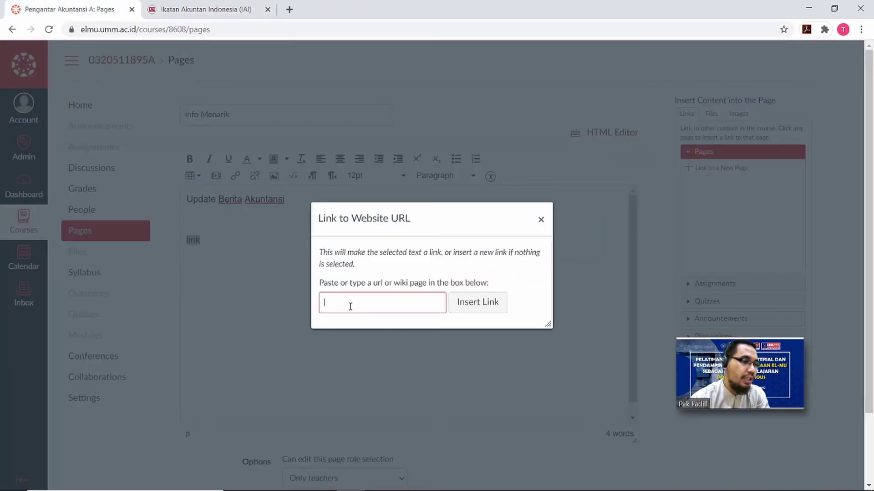
pyautogui.hotkey('ctrl', 'v')
pyautogui.click(486, 302)
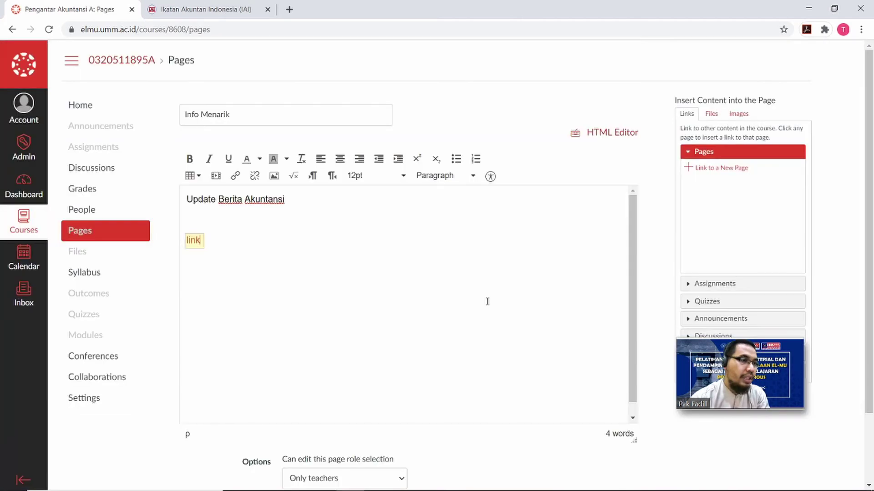
# Save the Info Menarik page with the 'Update Berita Akuntansi' line and link.
pyautogui.click(223, 293)
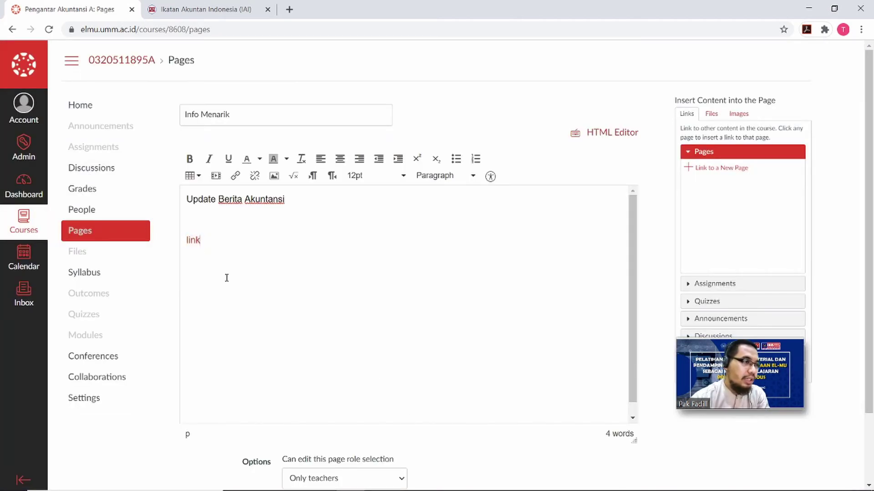
pyautogui.scroll(-2, 329, 334)
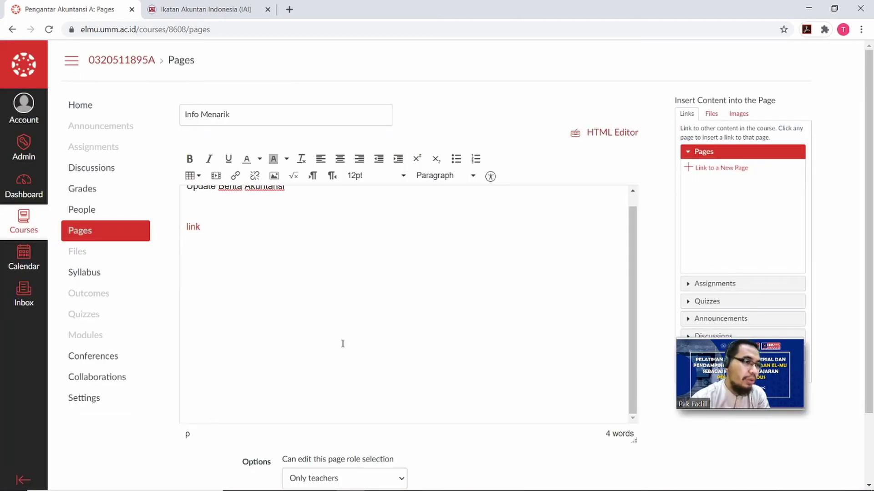
pyautogui.click(526, 440)
pyautogui.scroll(-1, 527, 440)
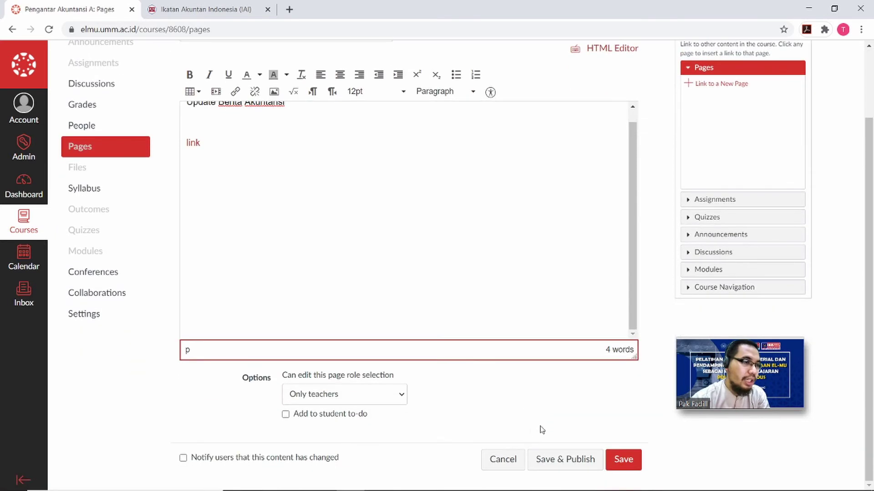
pyautogui.click(625, 460)
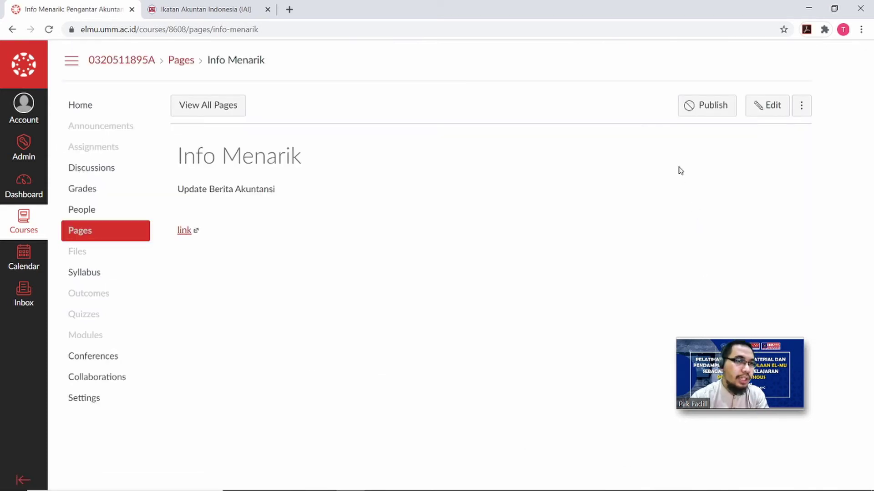
# Return to View All Pages to see Deskripsi Mata Kuliah and Info Menarik listed.
pyautogui.click(199, 104)
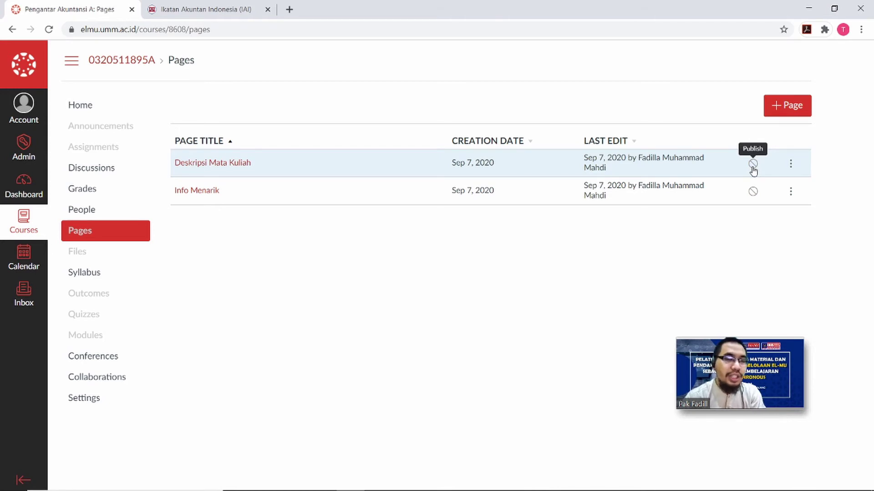
# Publish Deskripsi Mata Kuliah and Info Menarik, and make Deskripsi Mata Kuliah the front page.
pyautogui.click(753, 163)
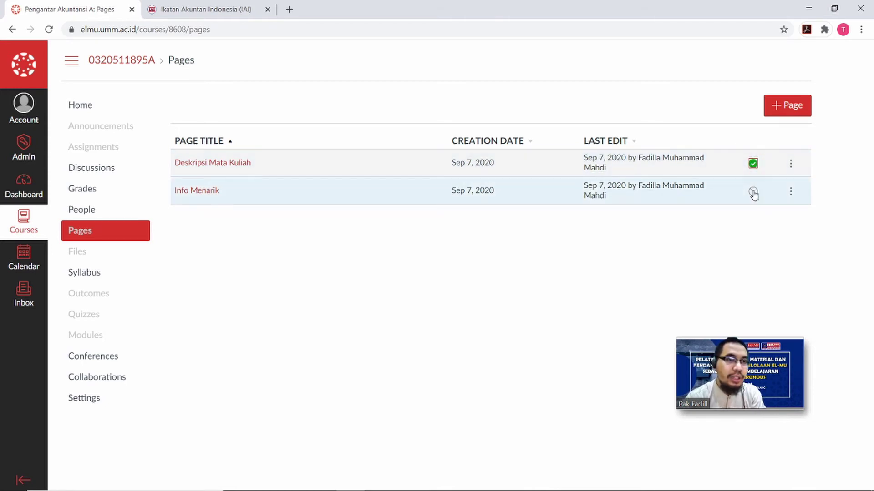
pyautogui.click(753, 193)
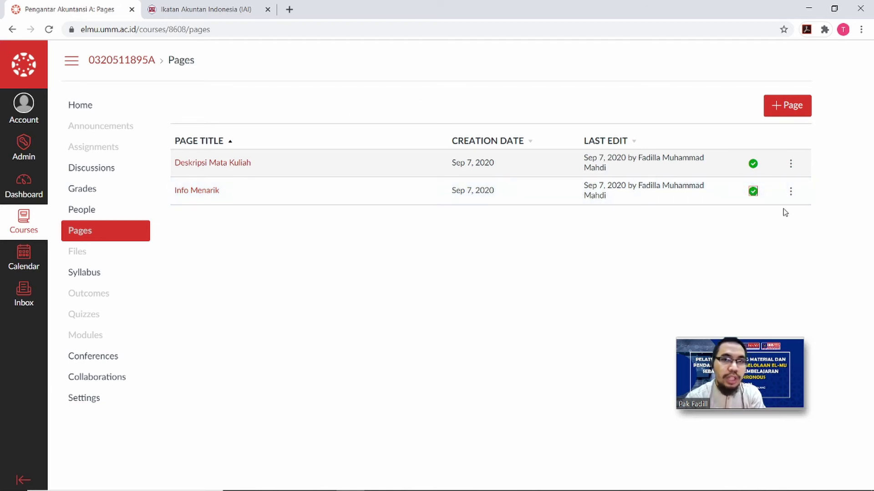
pyautogui.click(791, 167)
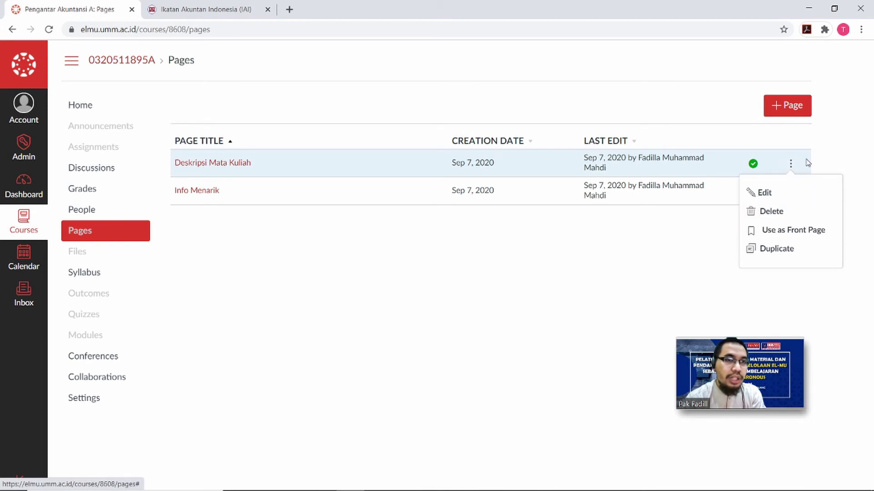
pyautogui.click(826, 159)
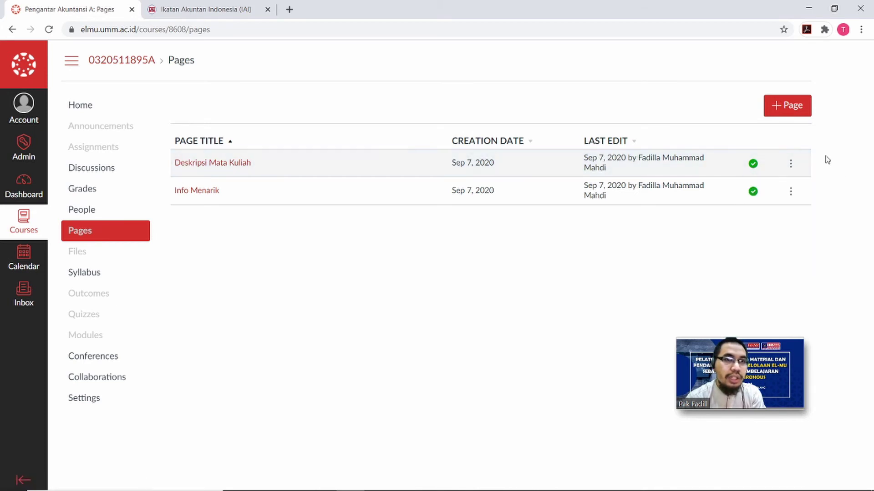
pyautogui.click(790, 166)
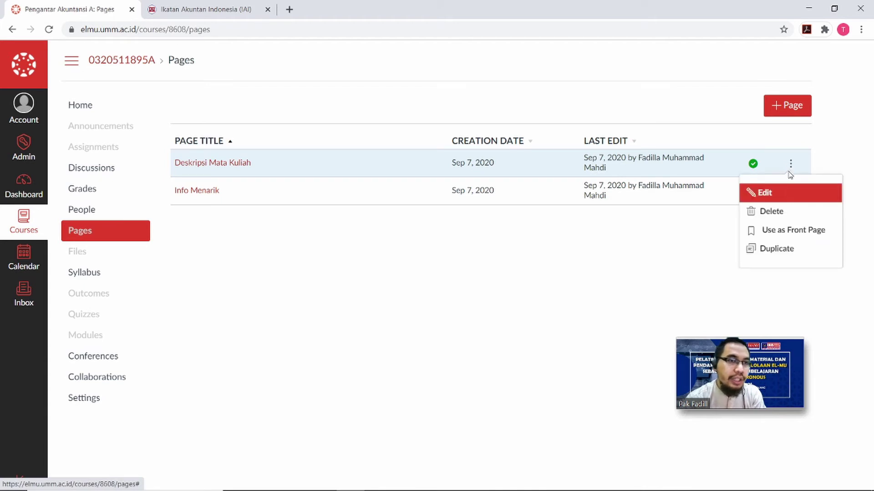
pyautogui.click(784, 239)
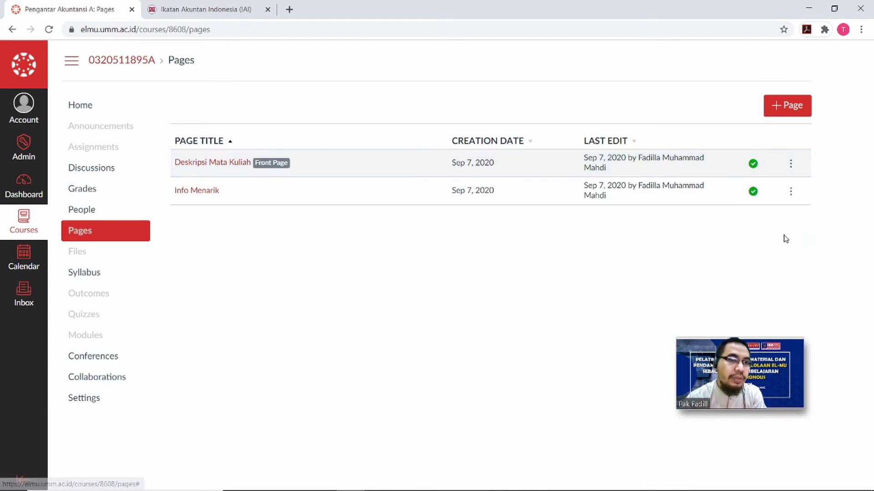
# Set Info Menarik as front page, then restore Deskripsi Mata Kuliah as the front page.
pyautogui.click(790, 193)
pyautogui.click(663, 267)
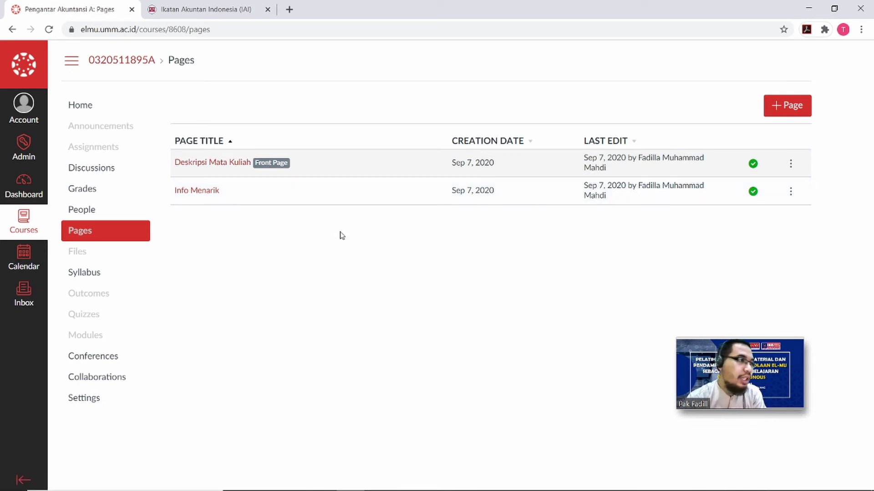
pyautogui.click(791, 192)
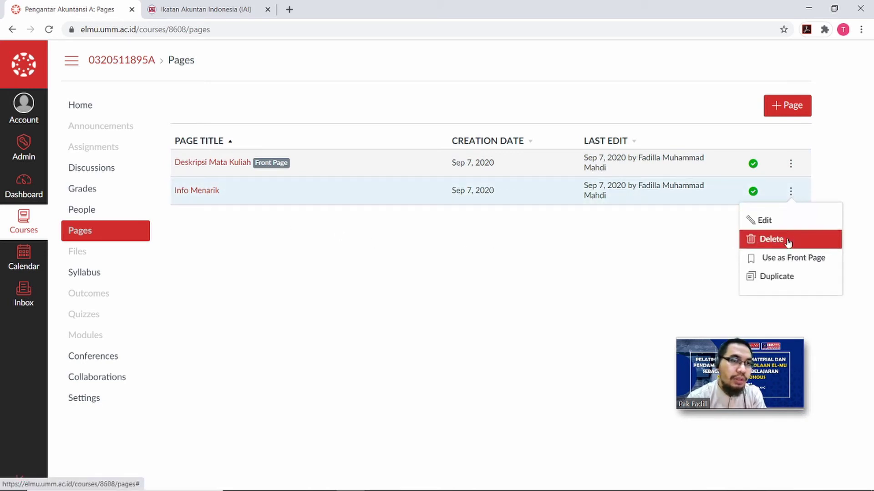
pyautogui.click(786, 257)
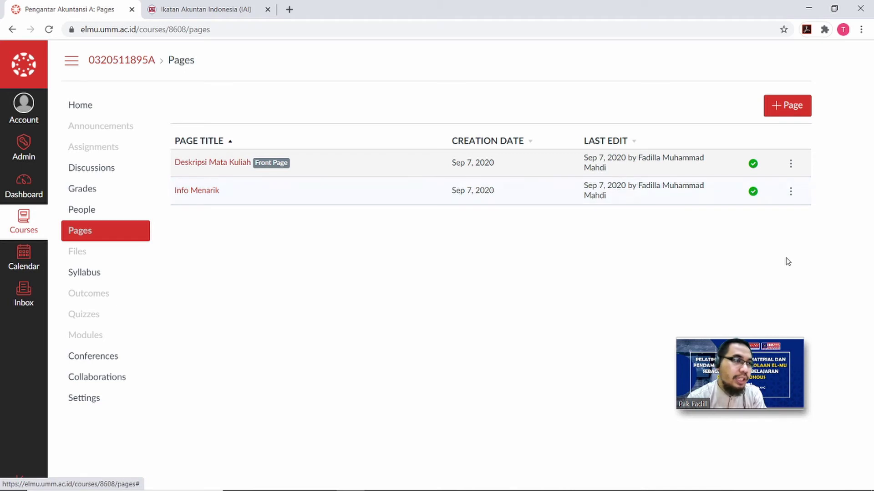
pyautogui.click(791, 165)
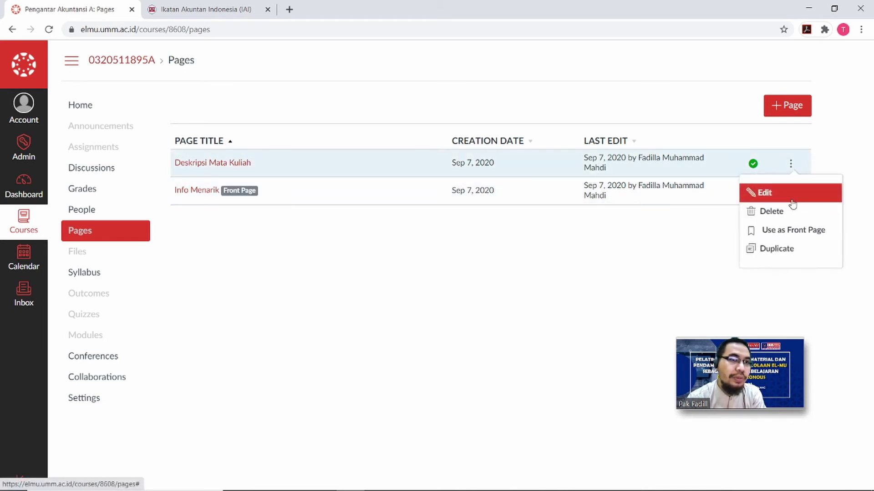
pyautogui.click(792, 230)
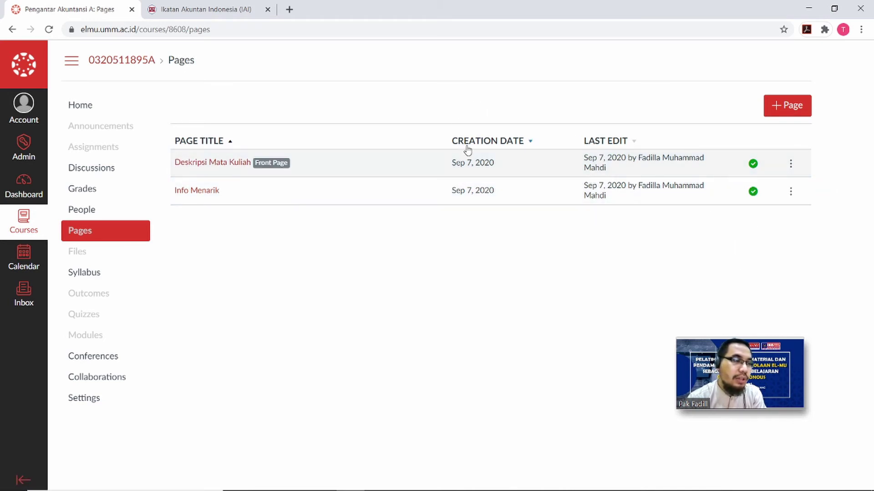
# Set the course Home to display the Pages Front Page instead of modules.
pyautogui.click(93, 110)
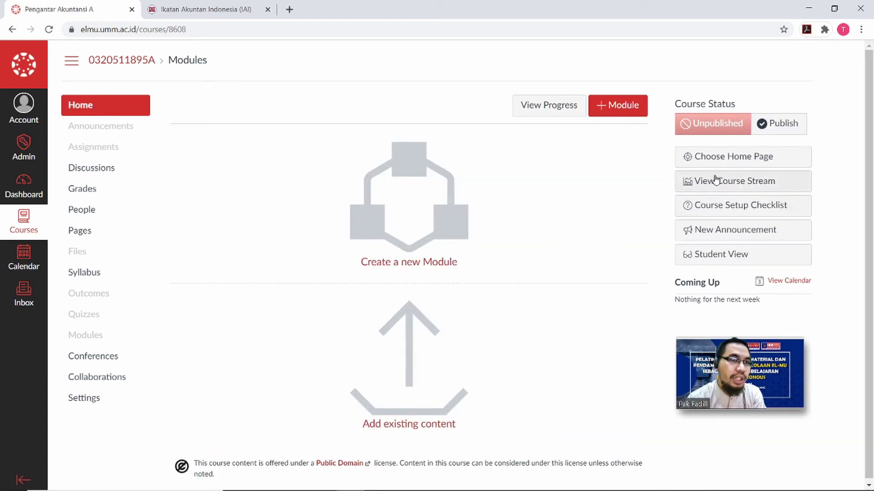
pyautogui.click(724, 159)
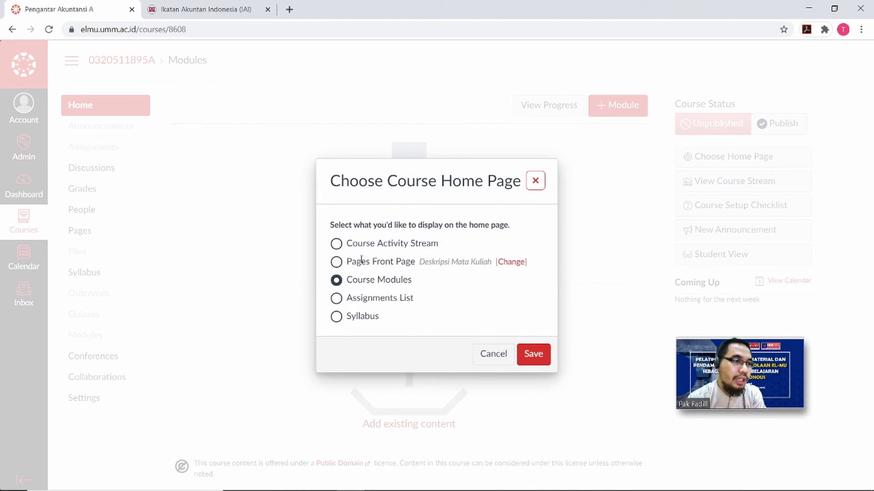
pyautogui.click(337, 263)
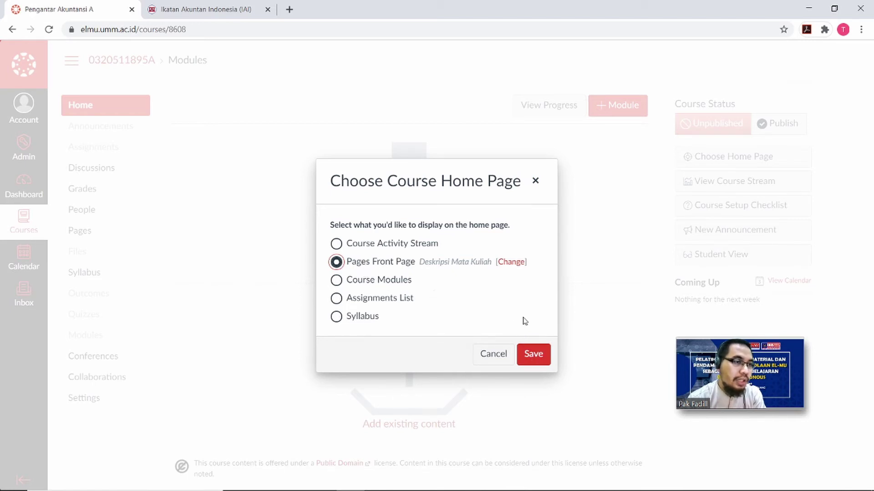
pyautogui.click(536, 354)
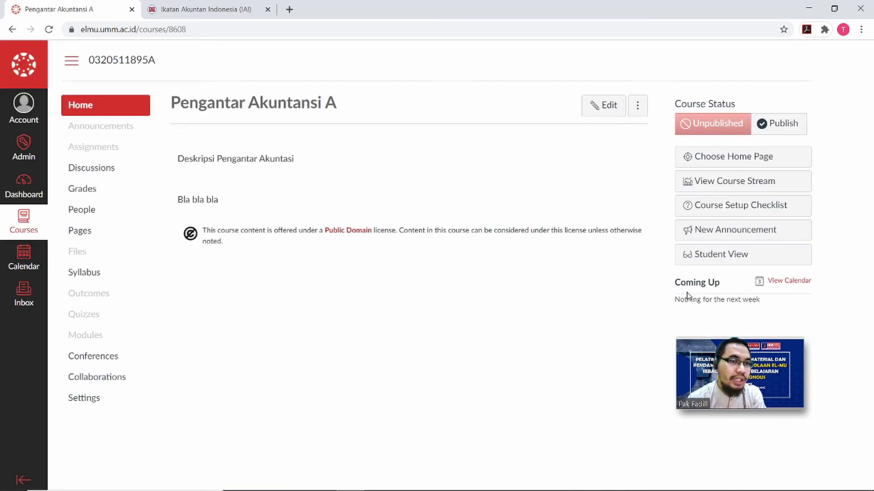
pyautogui.click(738, 259)
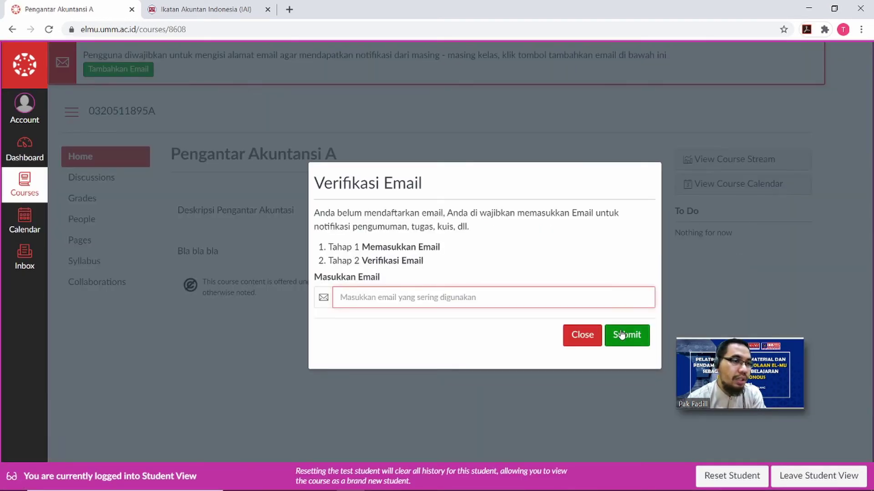
pyautogui.click(588, 340)
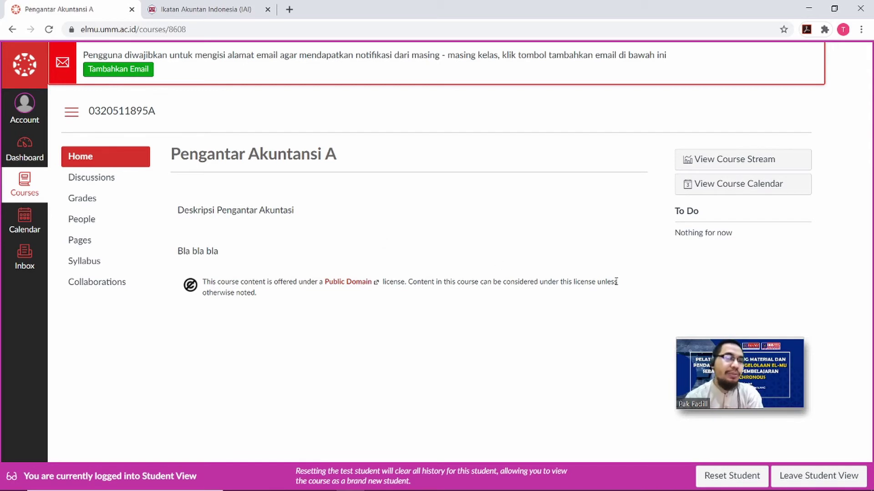
pyautogui.click(828, 476)
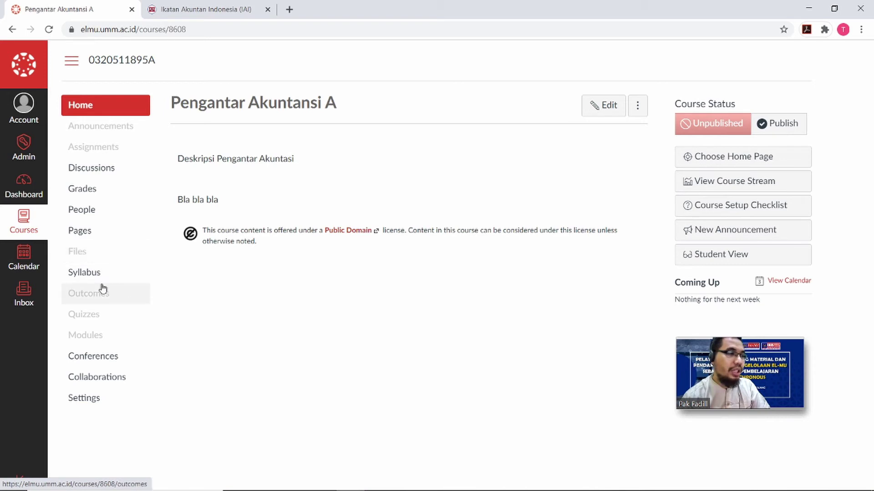
# Go through the course Pages area to the course Files area.
pyautogui.click(80, 232)
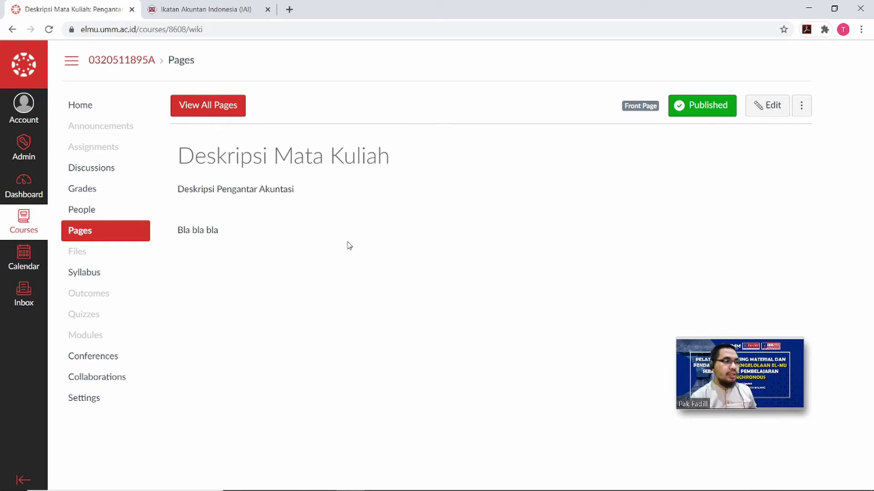
pyautogui.click(86, 256)
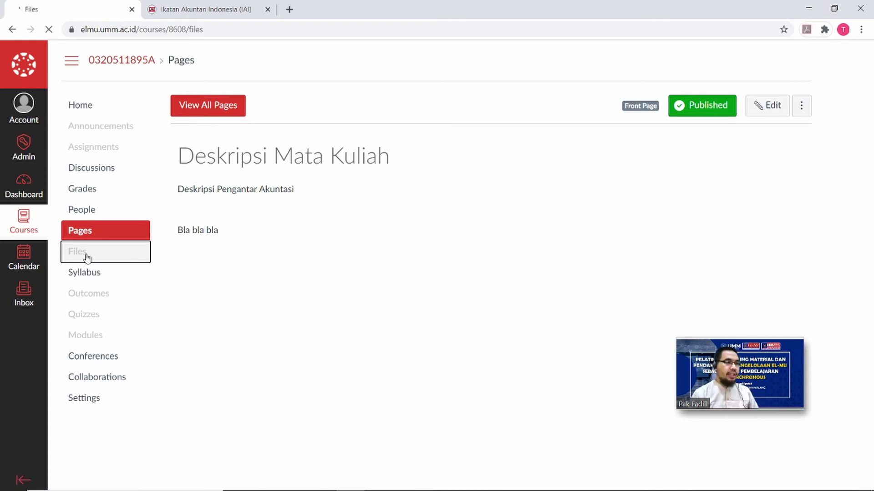
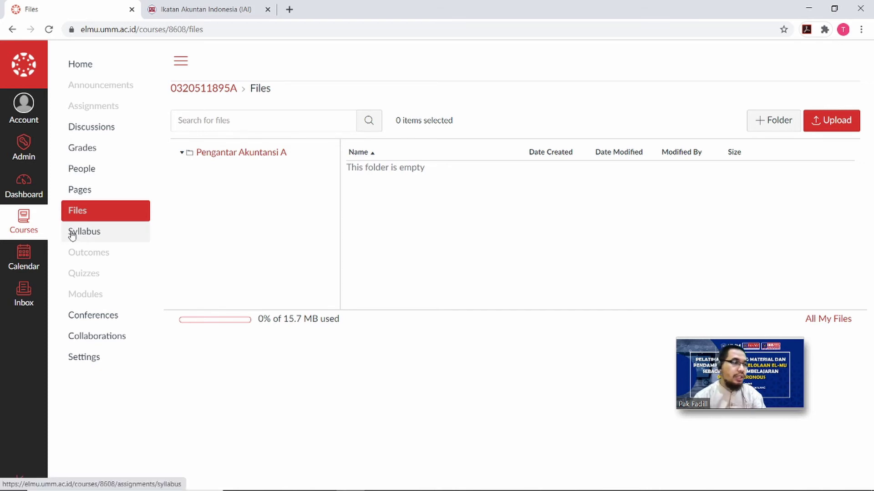
# View the empty course syllabus, then go to the course Outcomes page.
pyautogui.click(95, 235)
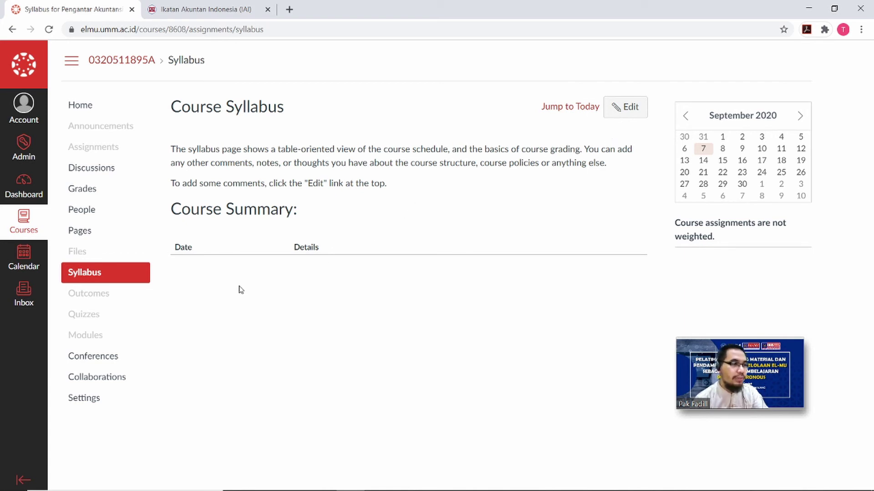
pyautogui.click(121, 298)
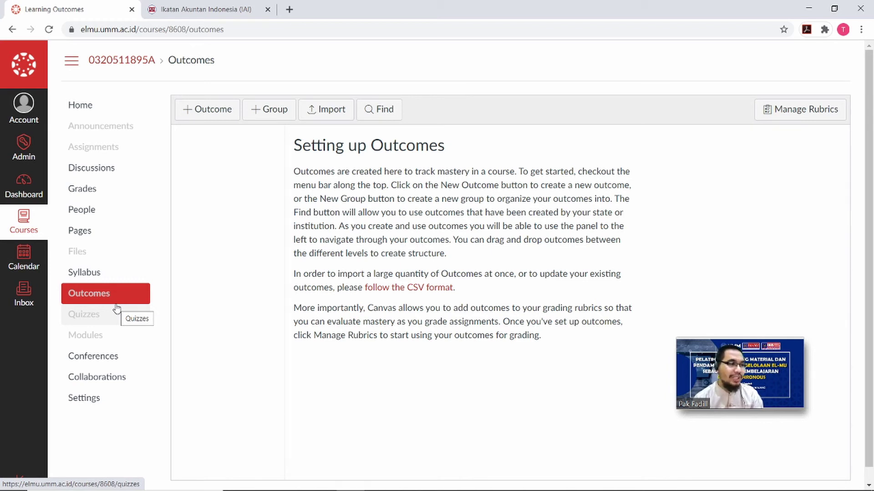
# Create a new Unnamed Quiz from the course Quizzes list.
pyautogui.click(96, 321)
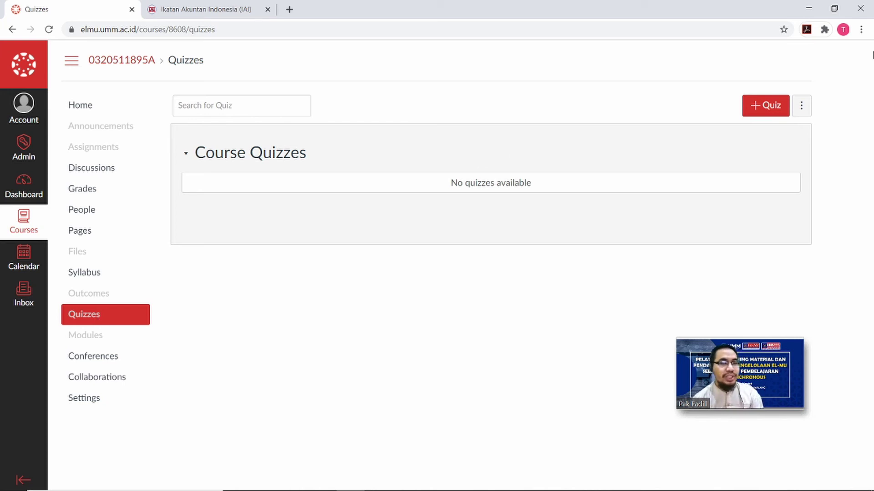
pyautogui.click(779, 108)
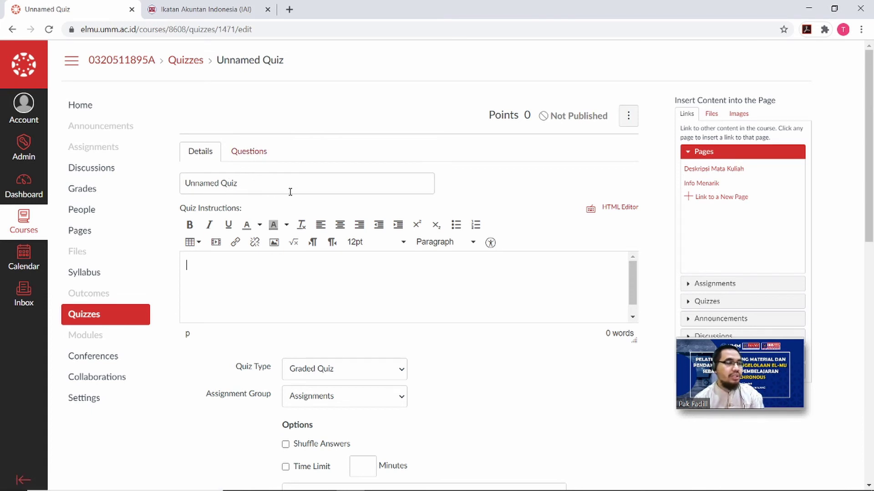
# Add a blank Multiple Choice question to the quiz, then return to its Details form.
pyautogui.click(249, 153)
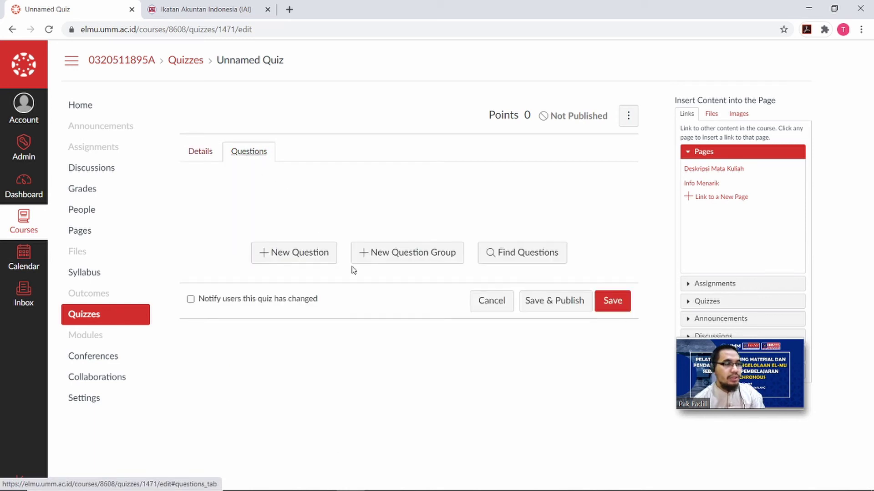
pyautogui.click(325, 253)
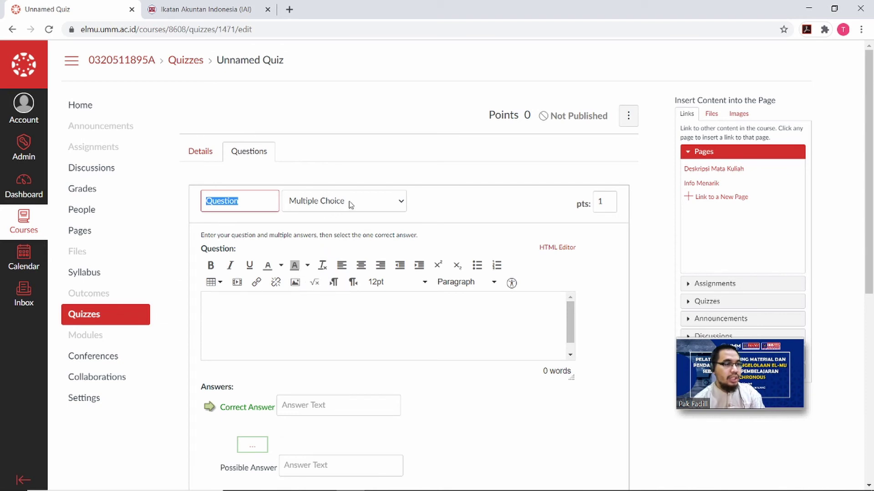
pyautogui.click(401, 203)
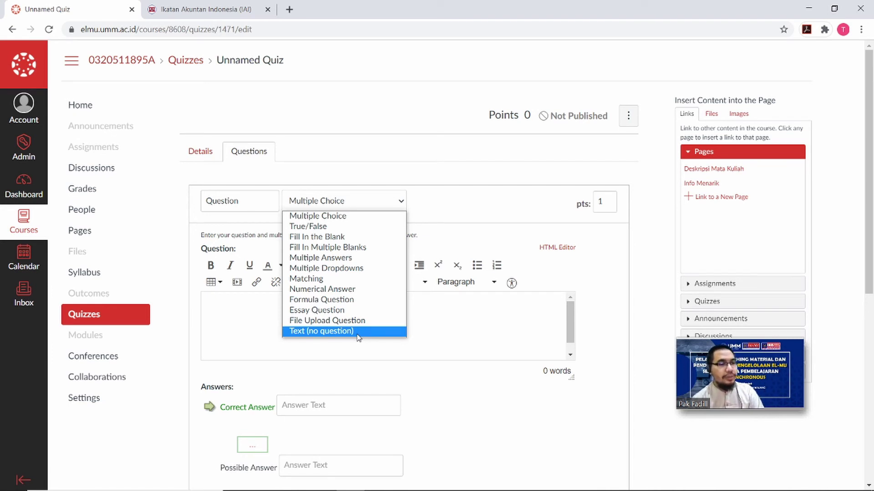
pyautogui.click(447, 348)
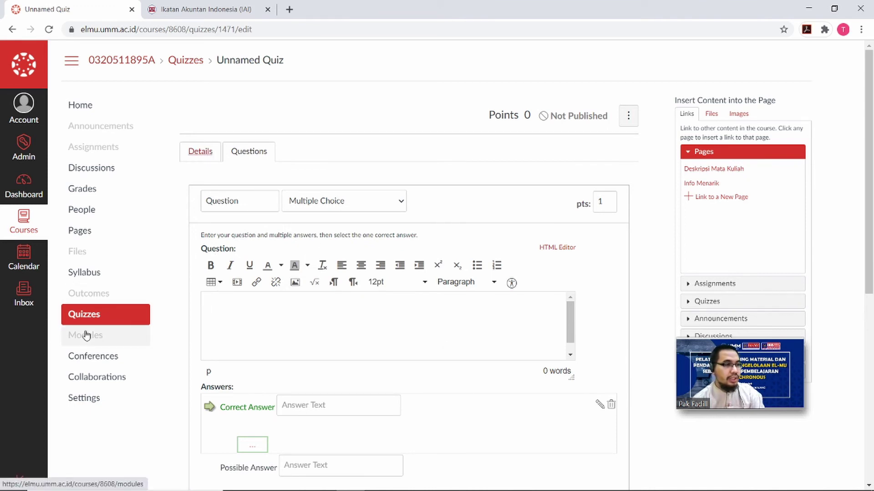
pyautogui.click(216, 153)
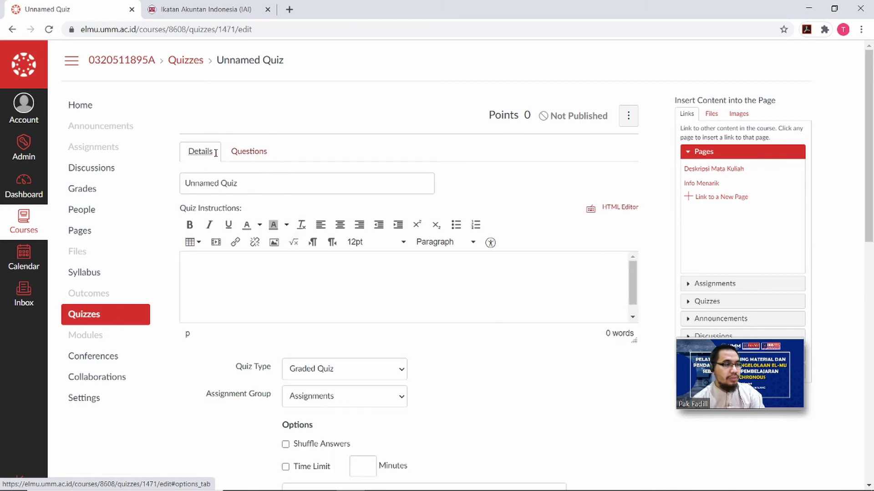
# Go to the course Modules page, which has no modules yet.
pyautogui.click(103, 335)
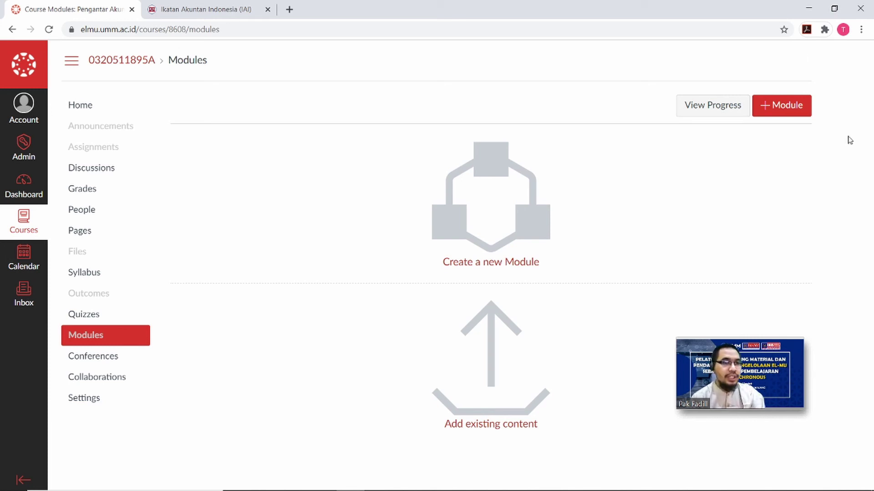
# Start a new module named Pertemuan 1, locked until October 5, 2020.
pyautogui.click(792, 116)
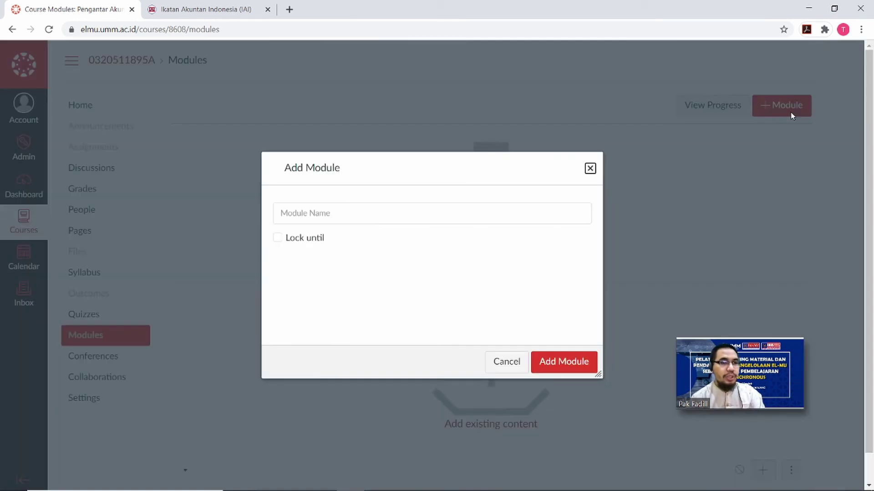
pyautogui.click(442, 217)
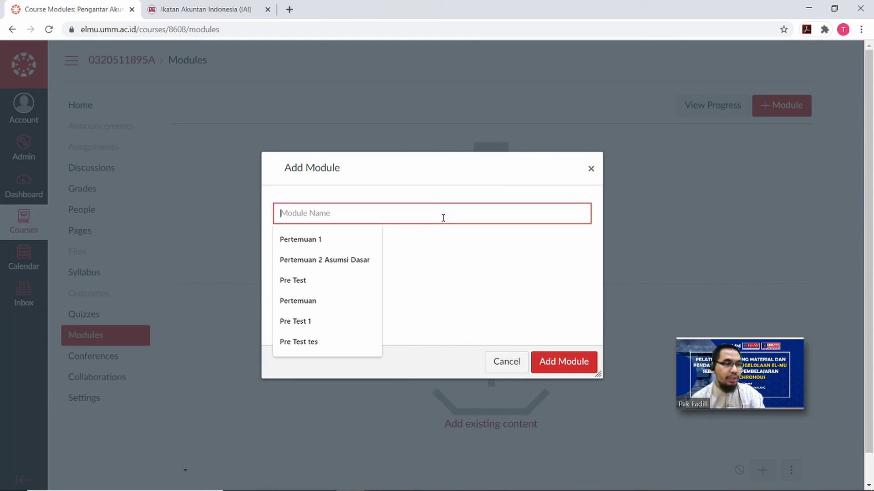
pyautogui.click(354, 251)
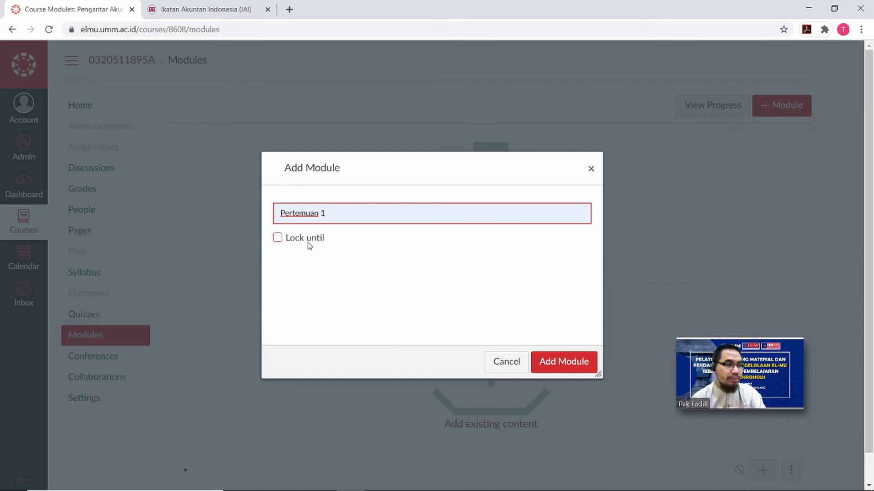
pyautogui.click(309, 245)
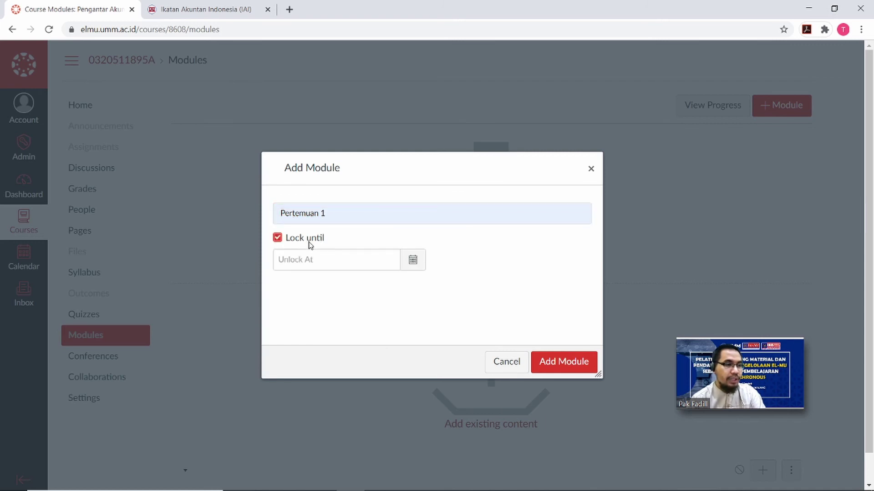
pyautogui.click(367, 267)
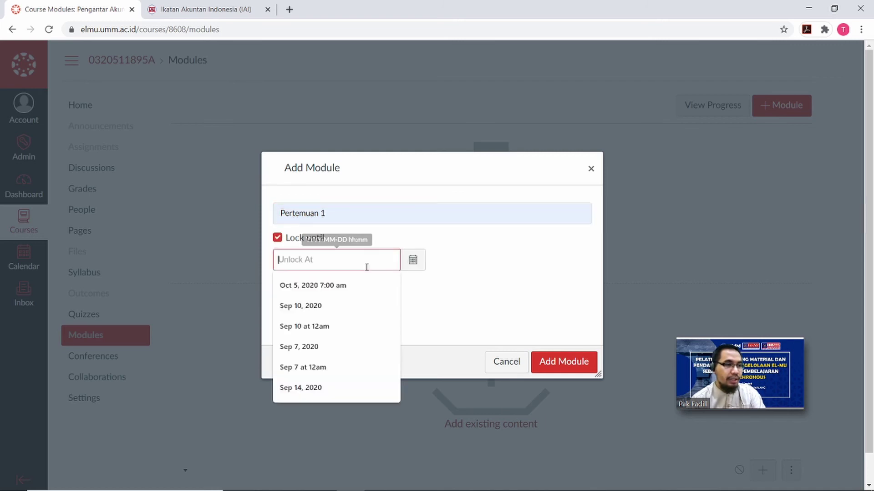
pyautogui.click(421, 267)
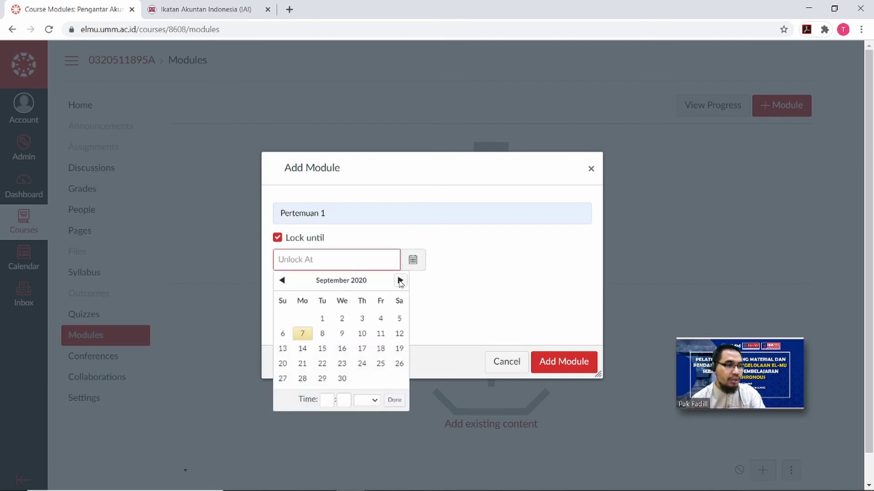
pyautogui.click(400, 280)
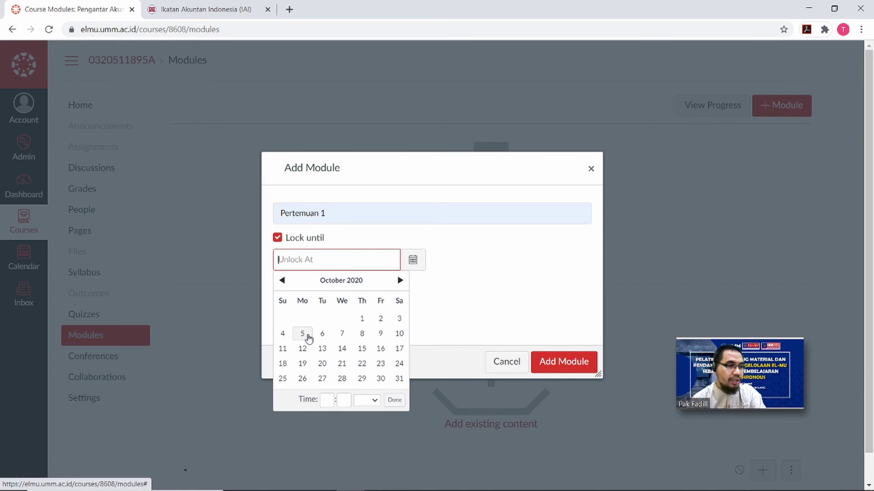
pyautogui.click(309, 337)
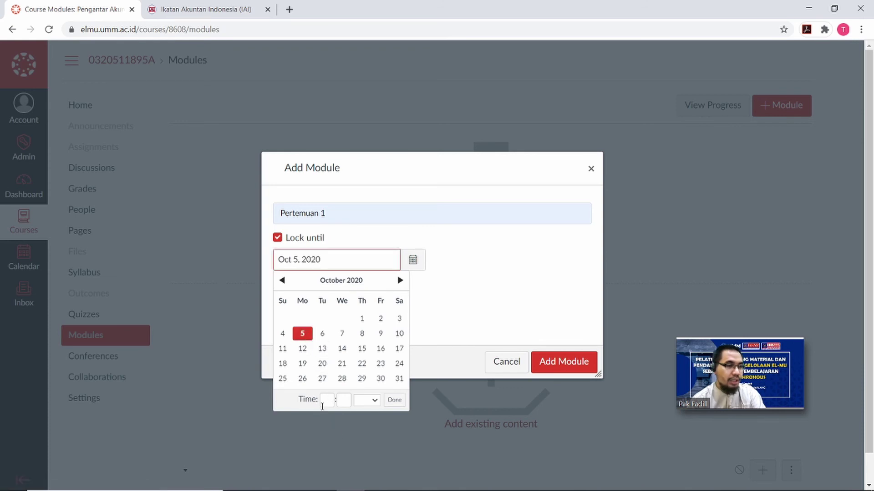
# Set the unlock time to 7:00 am and add the module.
pyautogui.click(323, 403)
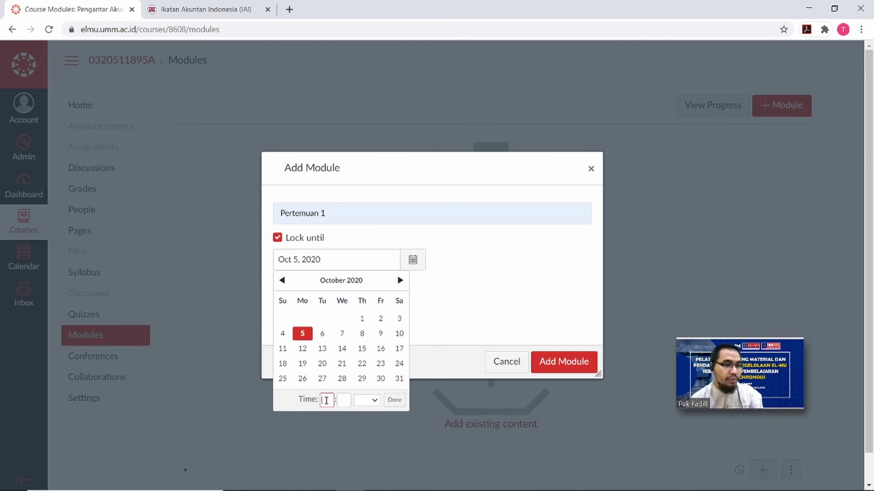
pyautogui.write('7')
pyautogui.click(339, 400)
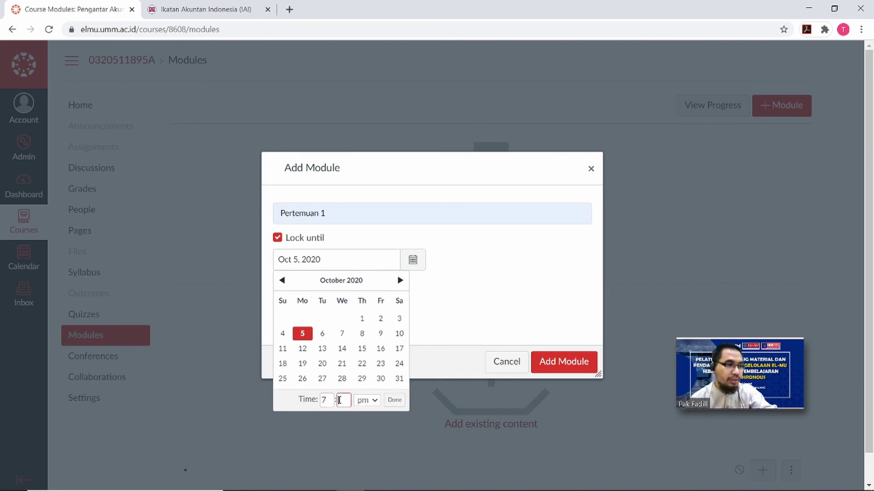
pyautogui.click(371, 401)
pyautogui.click(371, 422)
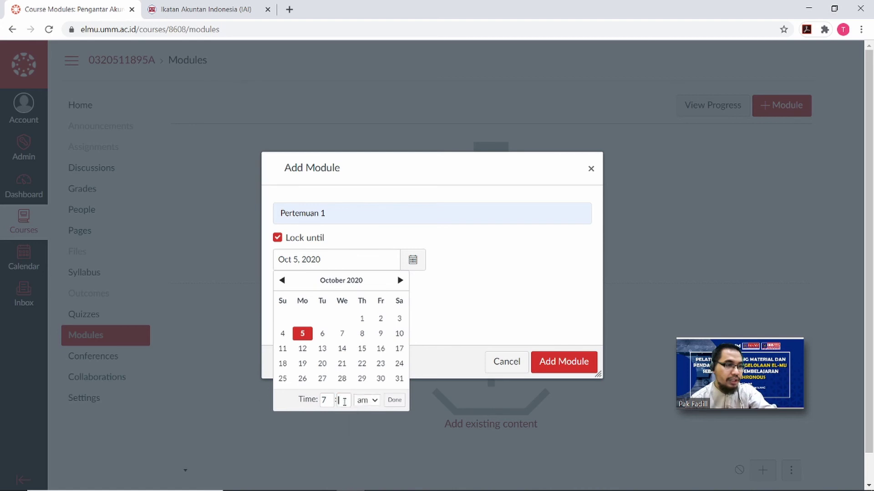
pyautogui.click(343, 400)
pyautogui.write('00')
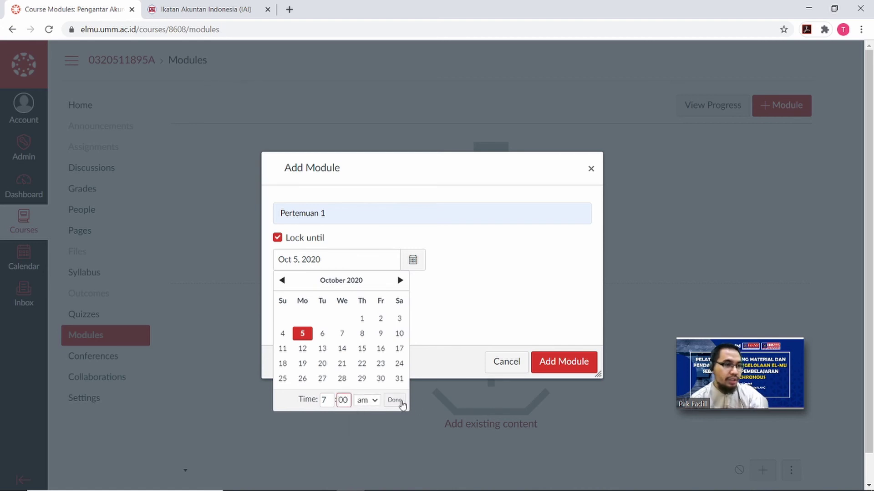
pyautogui.click(395, 401)
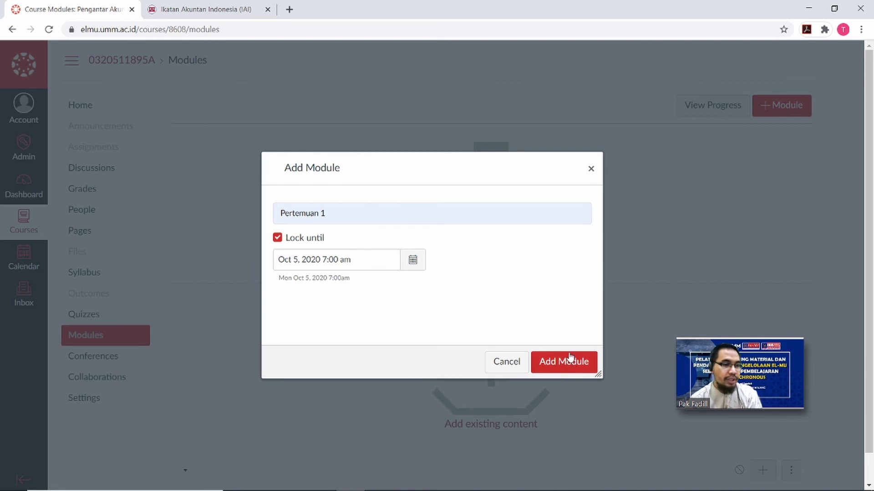
pyautogui.click(565, 362)
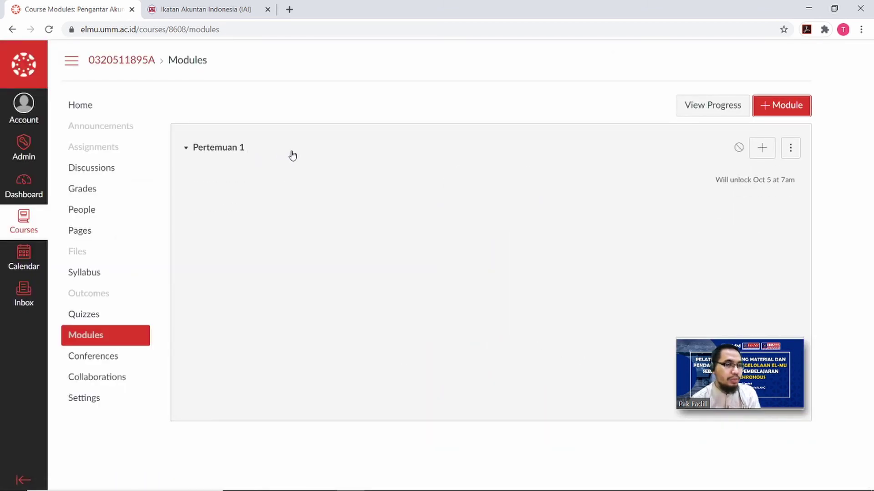
pyautogui.click(761, 151)
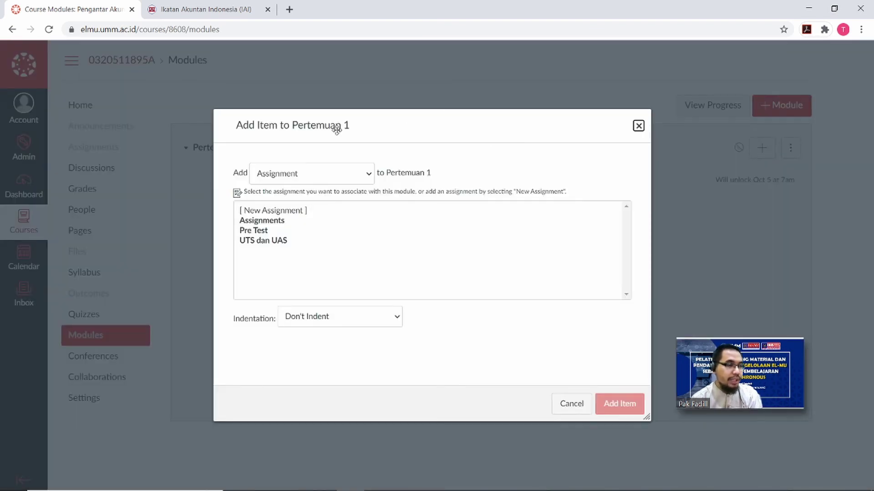
pyautogui.click(366, 174)
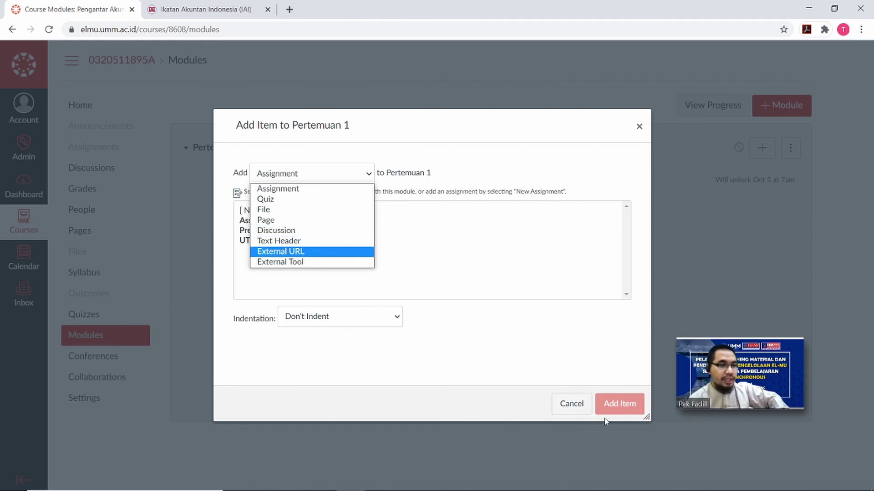
pyautogui.click(577, 405)
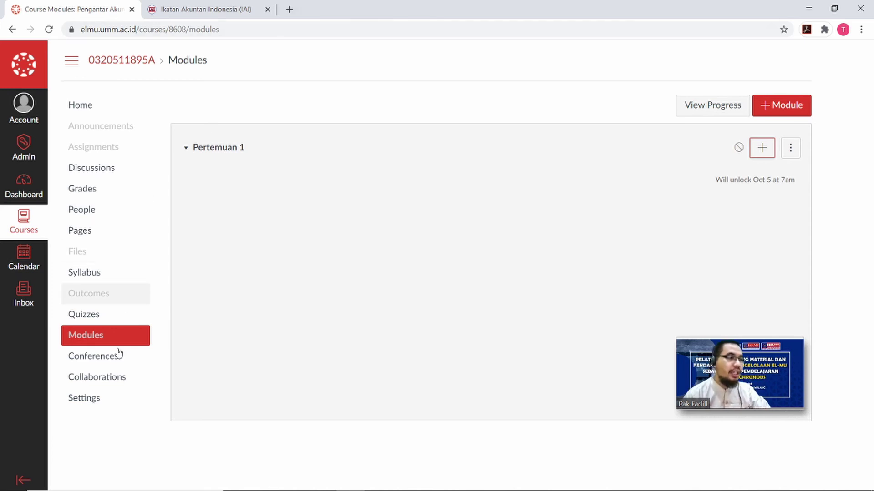
pyautogui.click(103, 357)
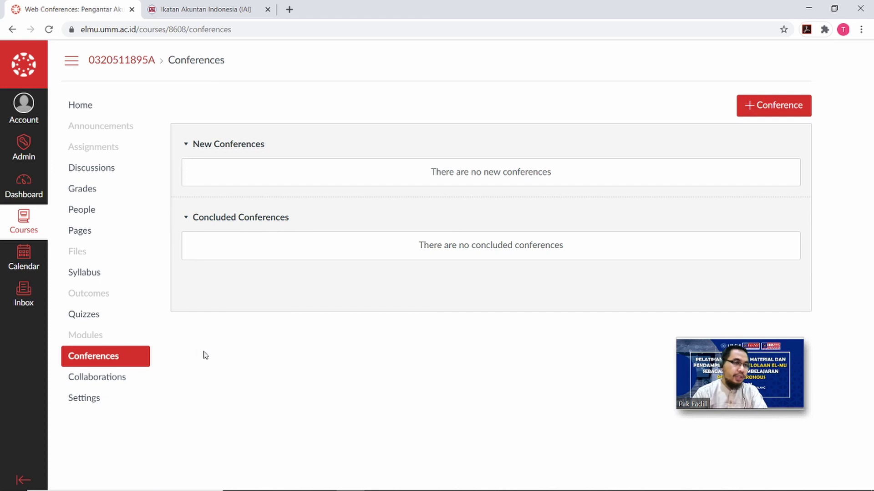
# Preview a new BigBlueButton conference form, then close it without saving.
pyautogui.click(792, 106)
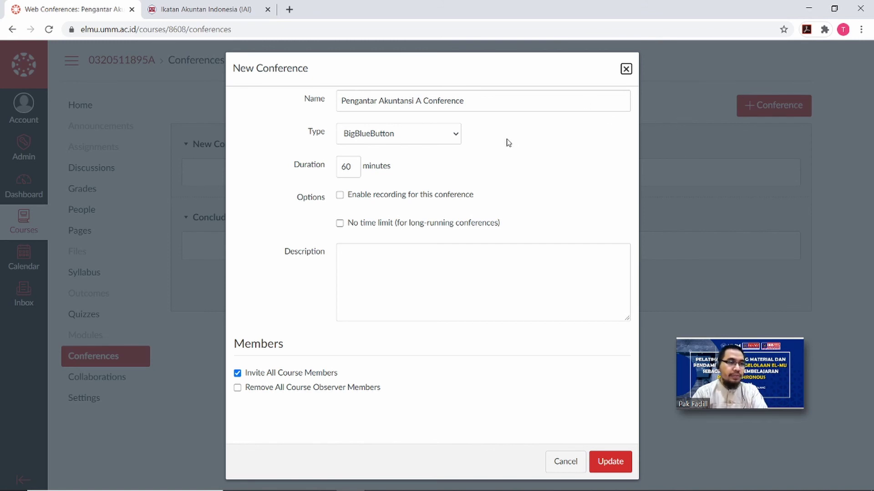
pyautogui.click(455, 136)
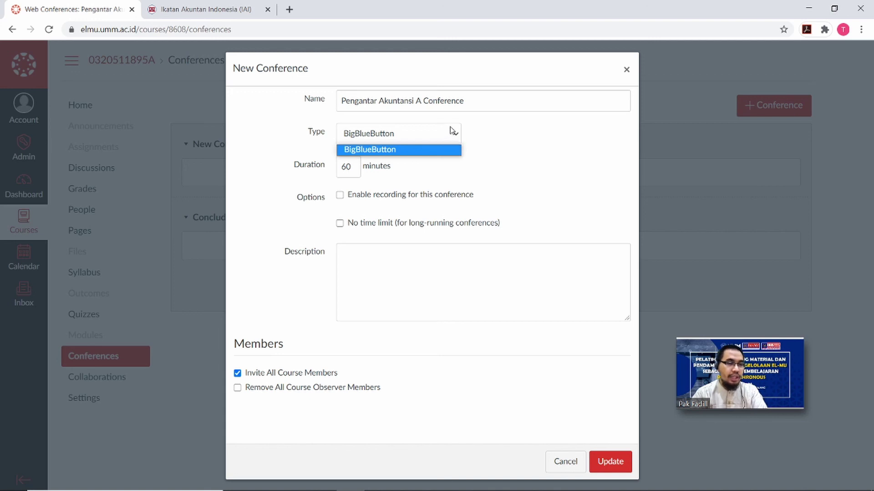
pyautogui.click(452, 138)
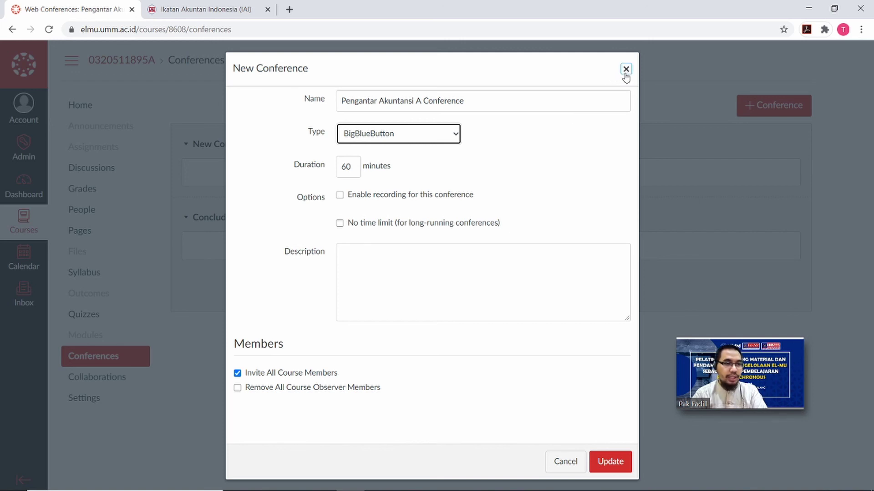
pyautogui.click(626, 69)
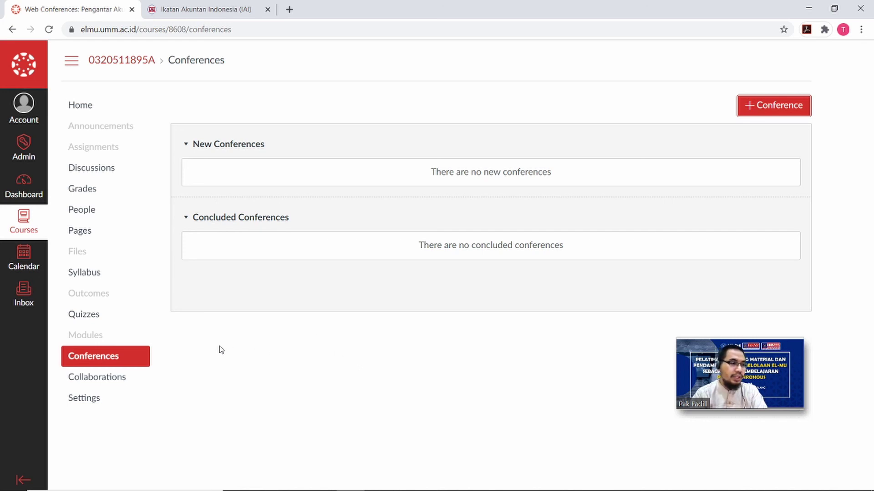
# Check the Collaborations page, then open the Settings for Pengantar Akuntansi A.
pyautogui.click(116, 384)
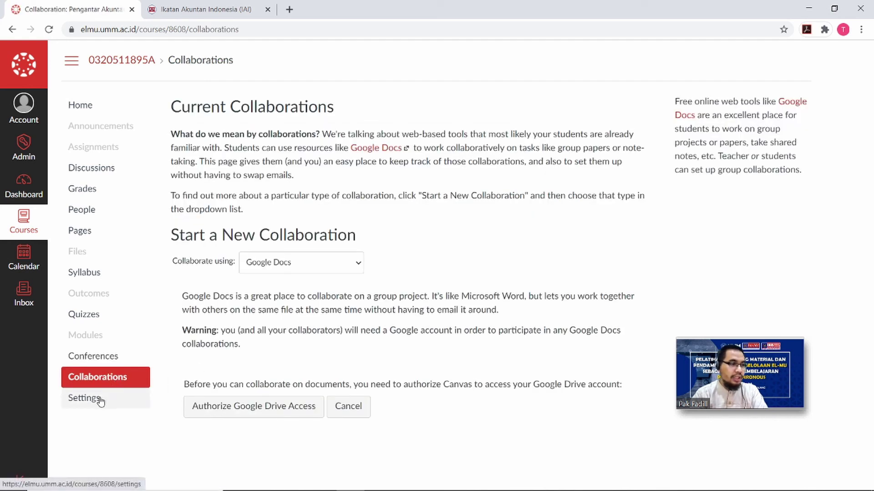
pyautogui.click(101, 401)
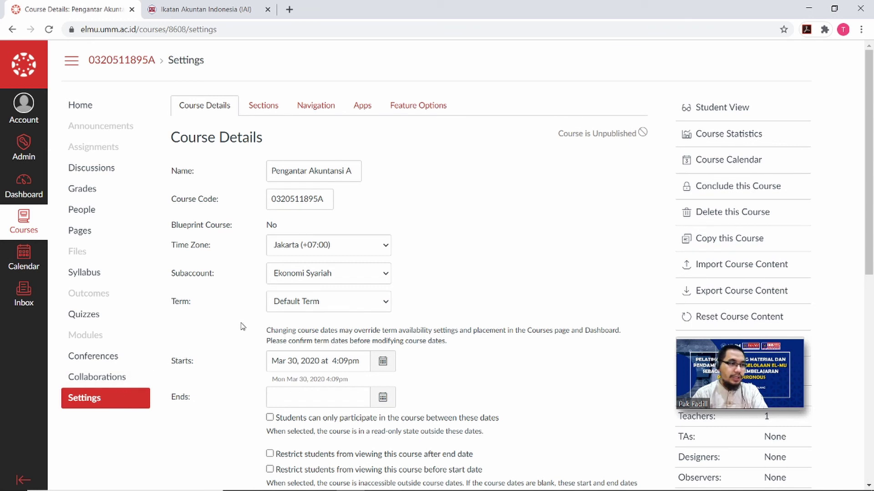
# Scroll through Course Details, then view the Sections tab listing Pengantar Akuntansi A.
pyautogui.moveTo(733, 380)
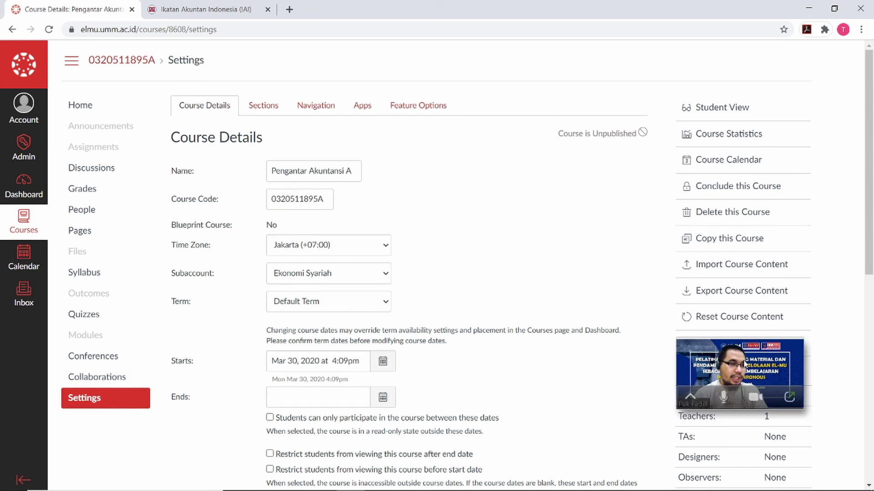
pyautogui.moveTo(744, 363); pyautogui.dragTo(723, 401)
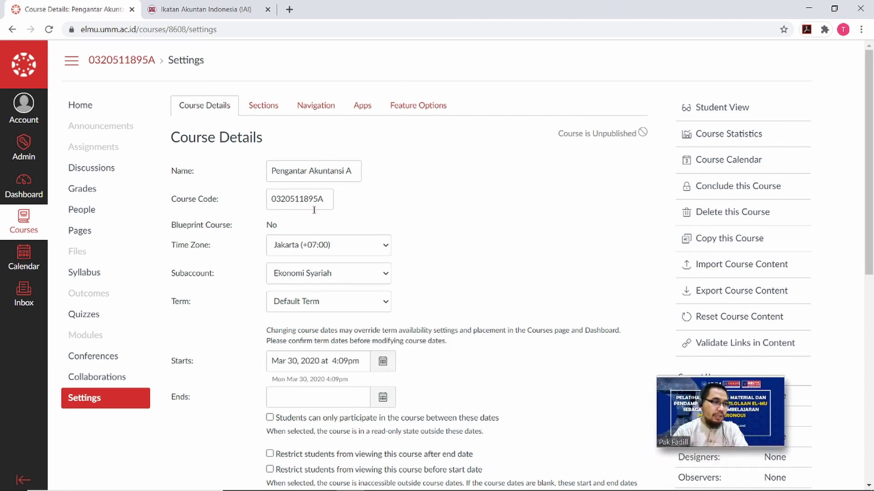
pyautogui.scroll(-4, 314, 211)
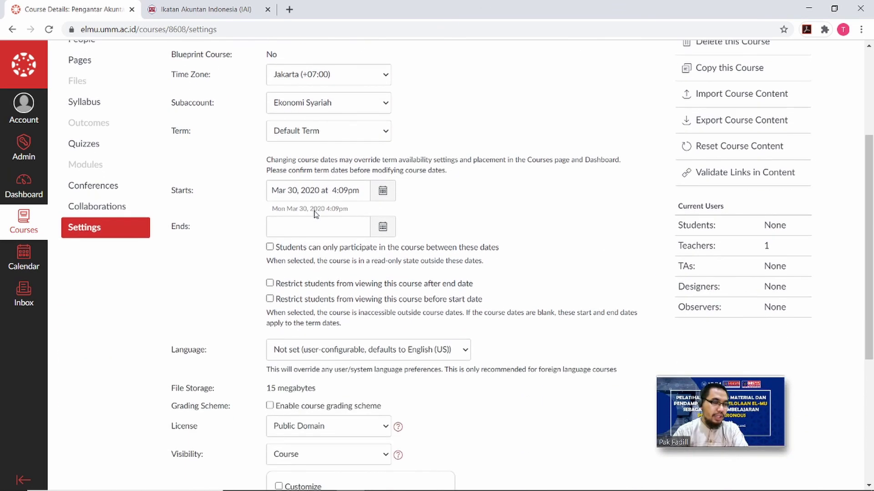
pyautogui.scroll(-1, 314, 214)
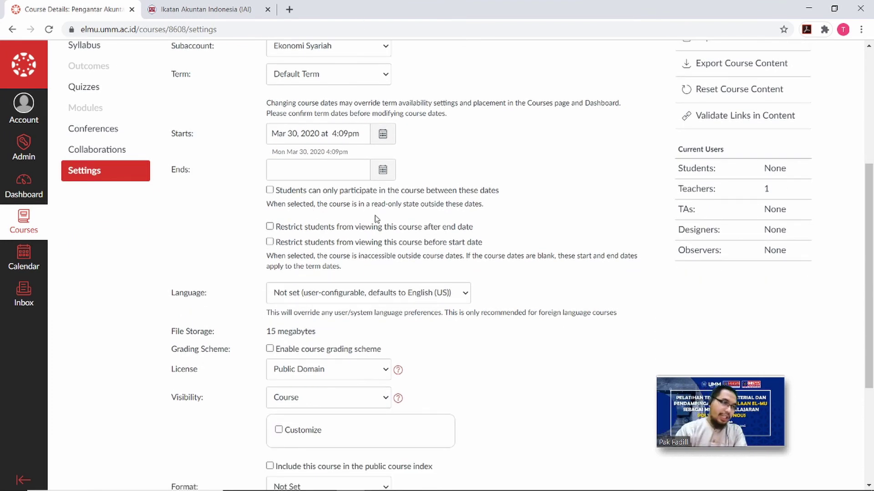
pyautogui.scroll(5, 376, 219)
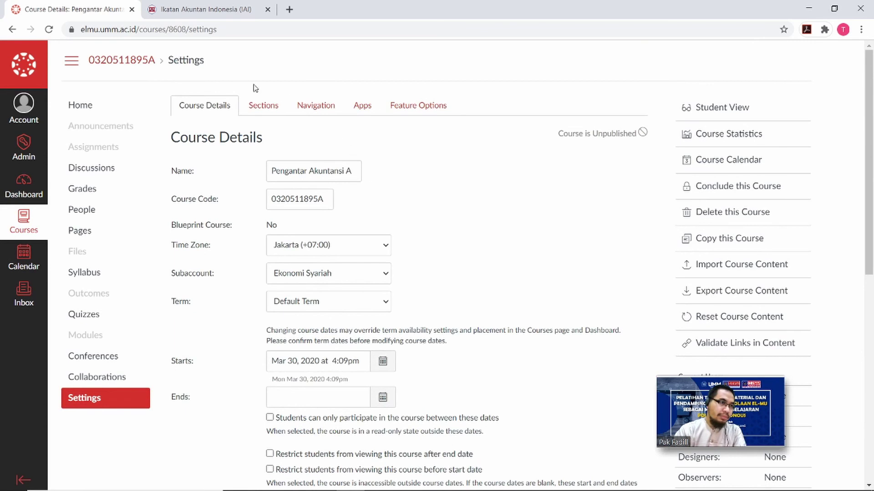
pyautogui.click(267, 106)
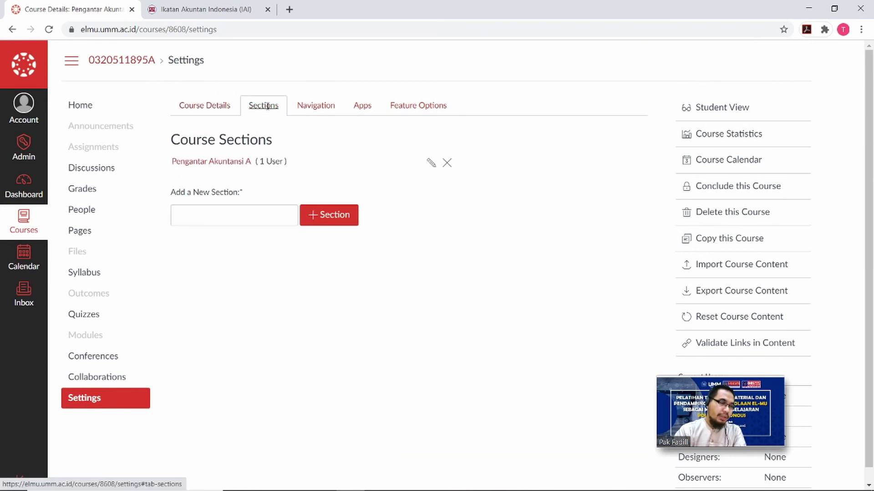
# Review the Navigation, Apps and Feature Options tabs, then return to Course Details.
pyautogui.click(333, 114)
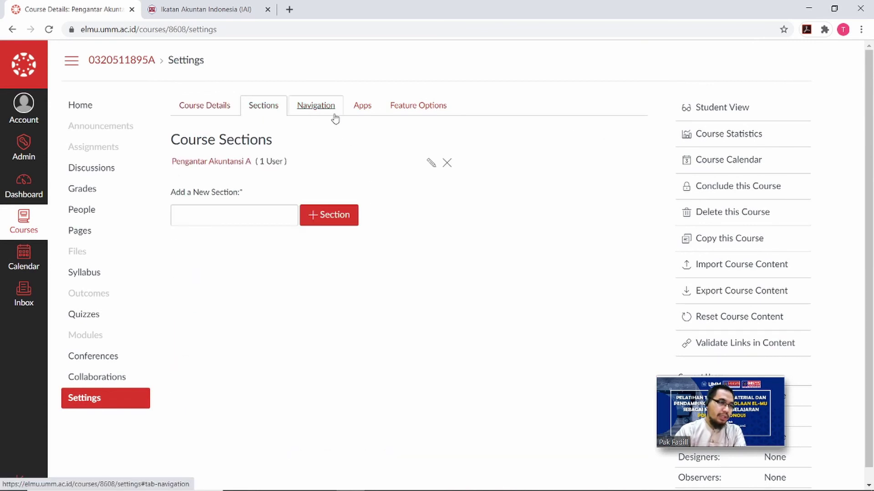
pyautogui.click(363, 111)
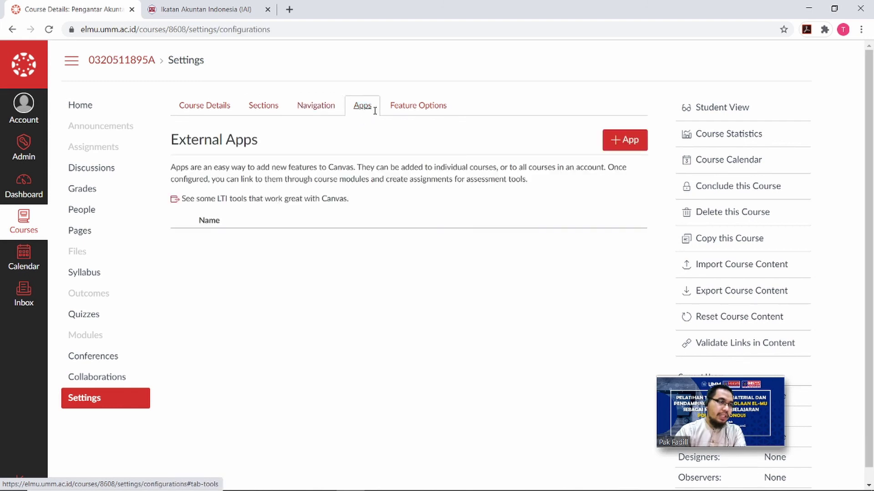
pyautogui.click(399, 113)
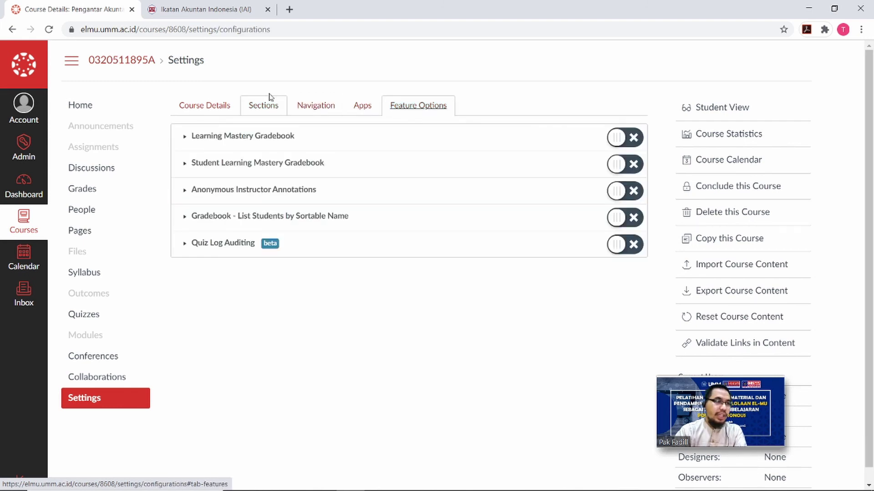
pyautogui.click(219, 107)
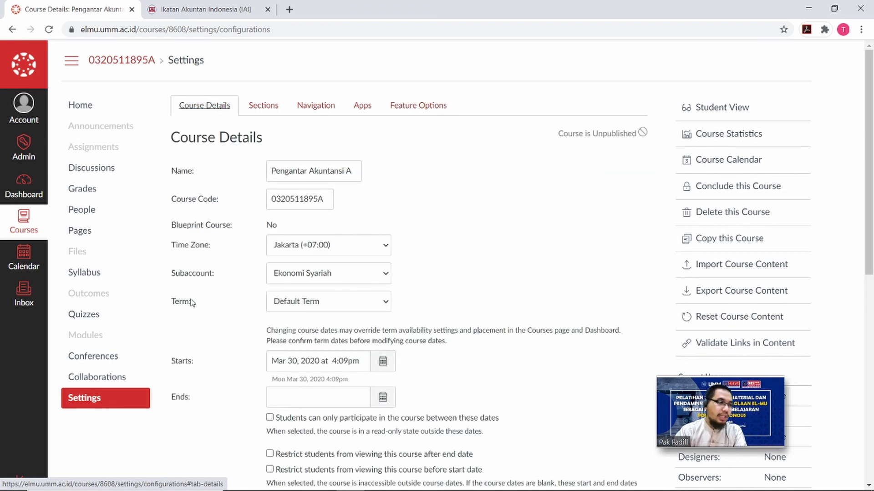
pyautogui.moveTo(719, 413)
pyautogui.moveTo(719, 413); pyautogui.dragTo(738, 409)
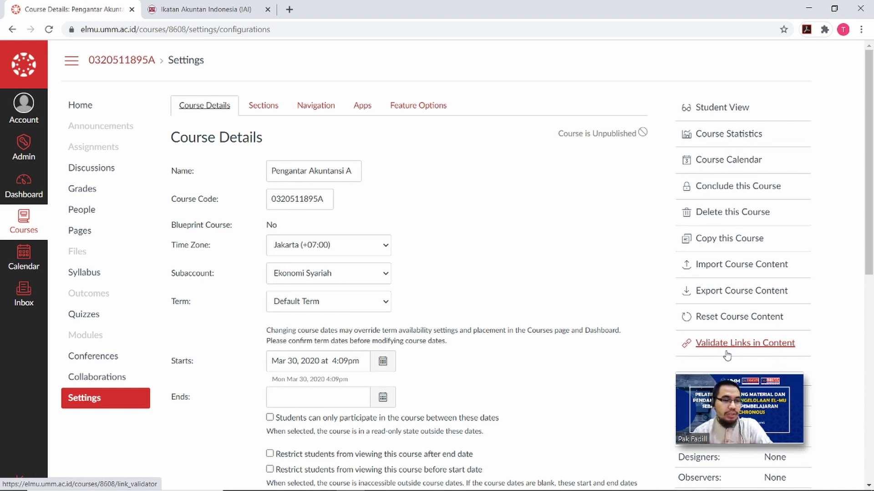
pyautogui.moveTo(727, 386)
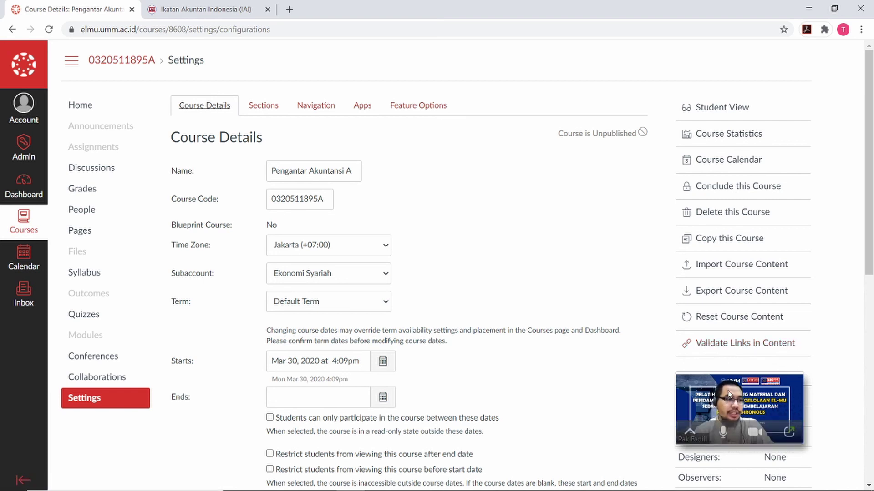